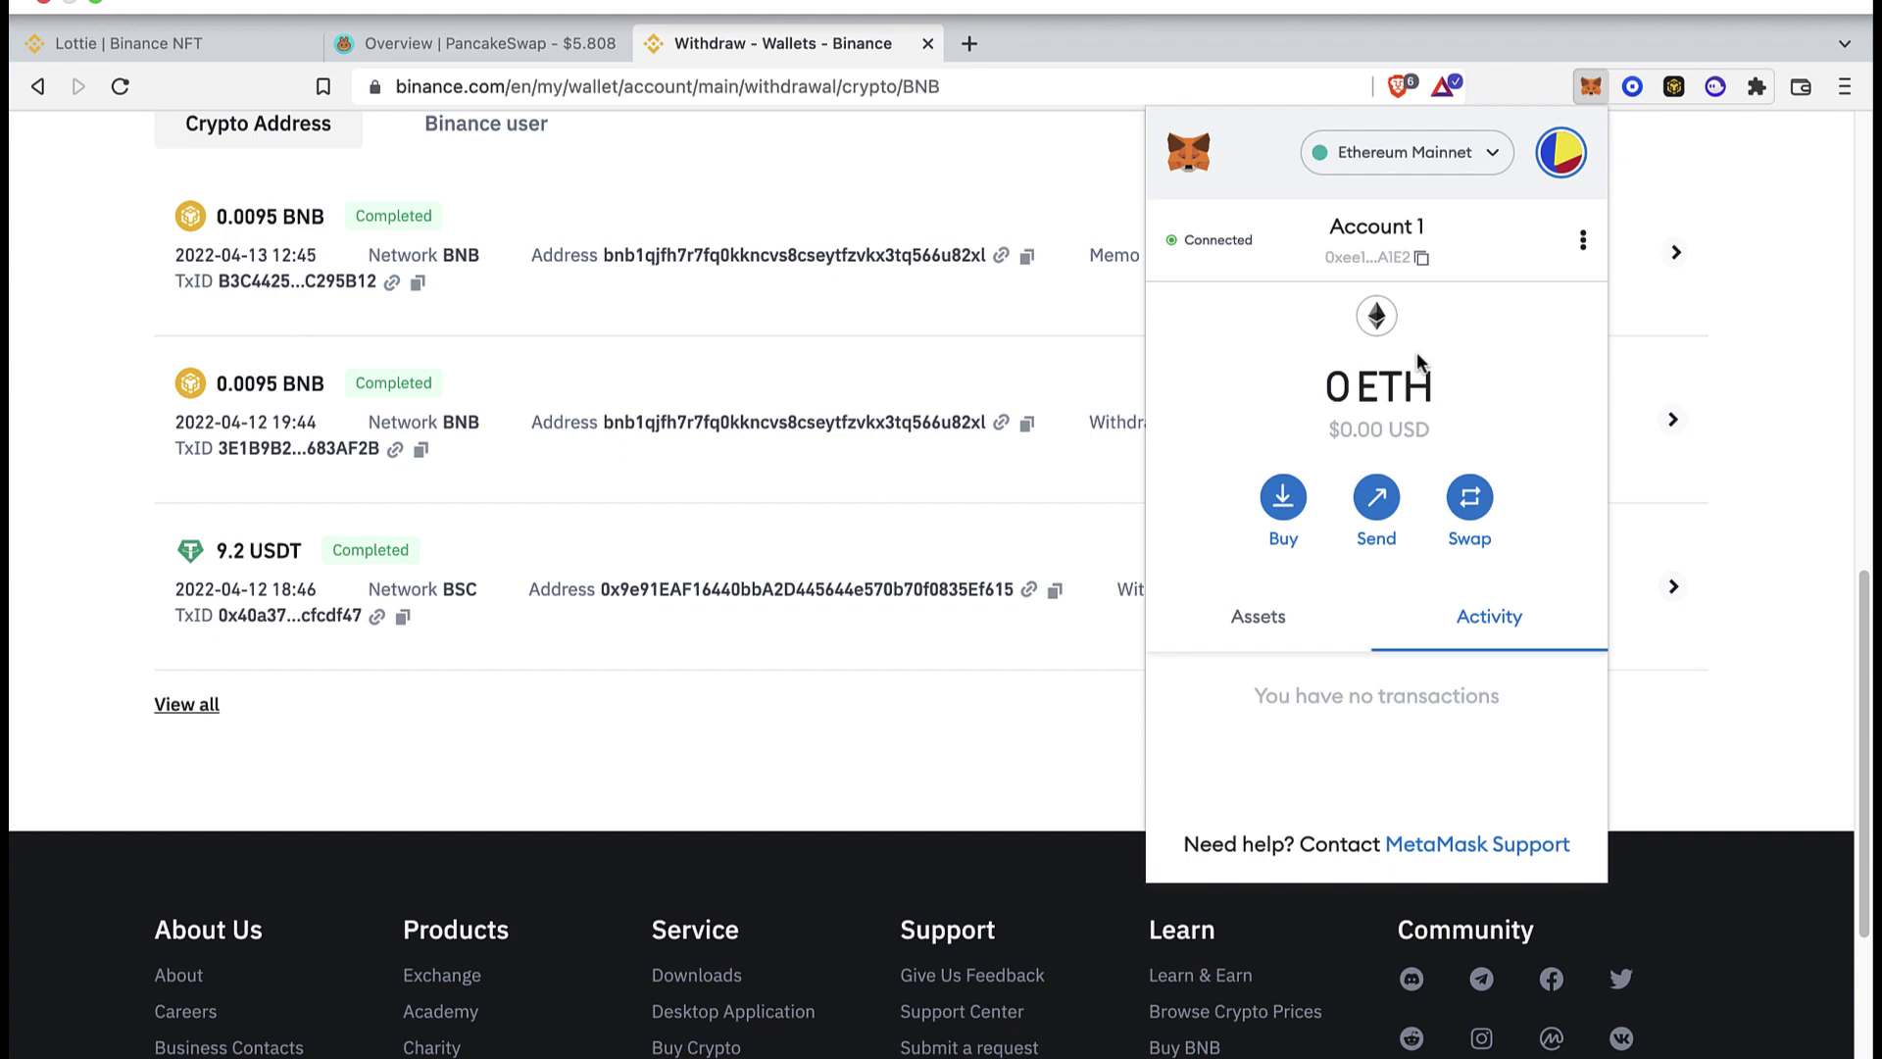
- Switch MetaMask from Ethereum Mainnet to the Polygon network, now showing 0 MATIC
{"action": "left_click", "coordinate": [1406, 152]}
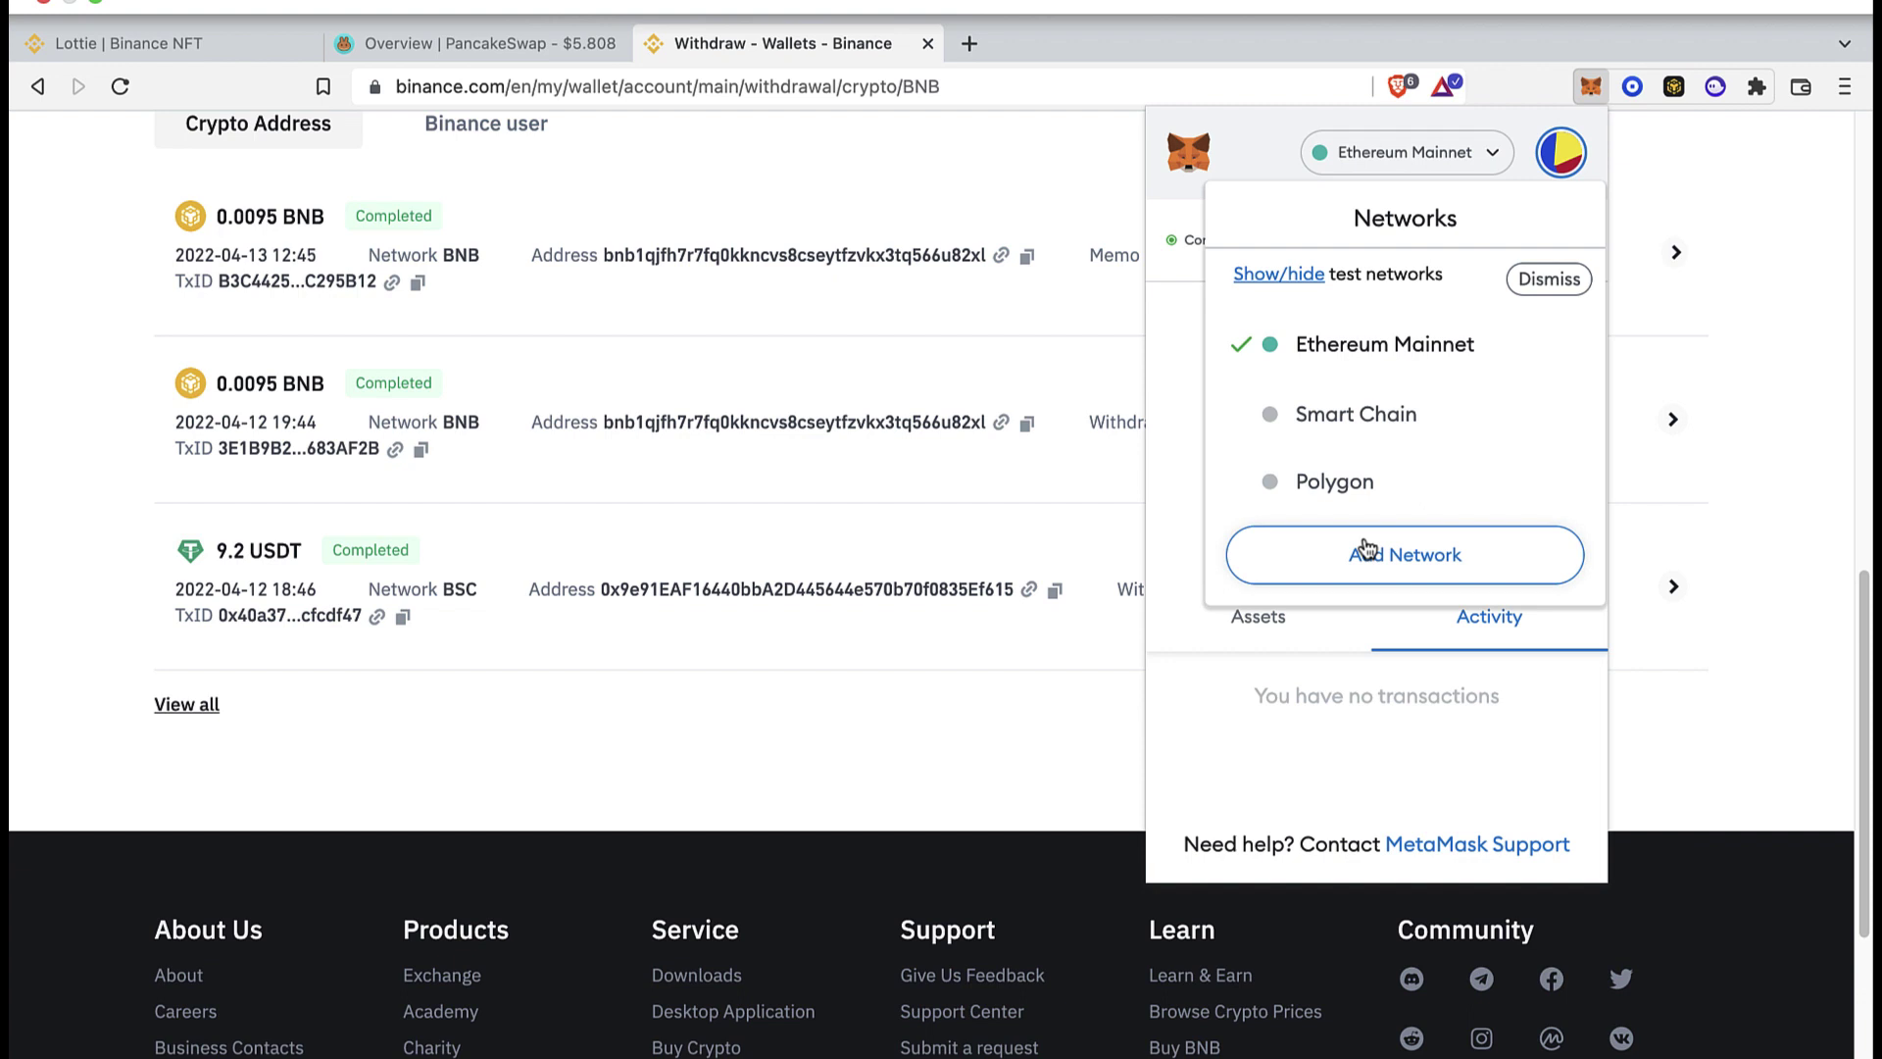
{"action": "left_click_drag", "start_coordinate": [1324, 235], "coordinate": [1457, 222]}
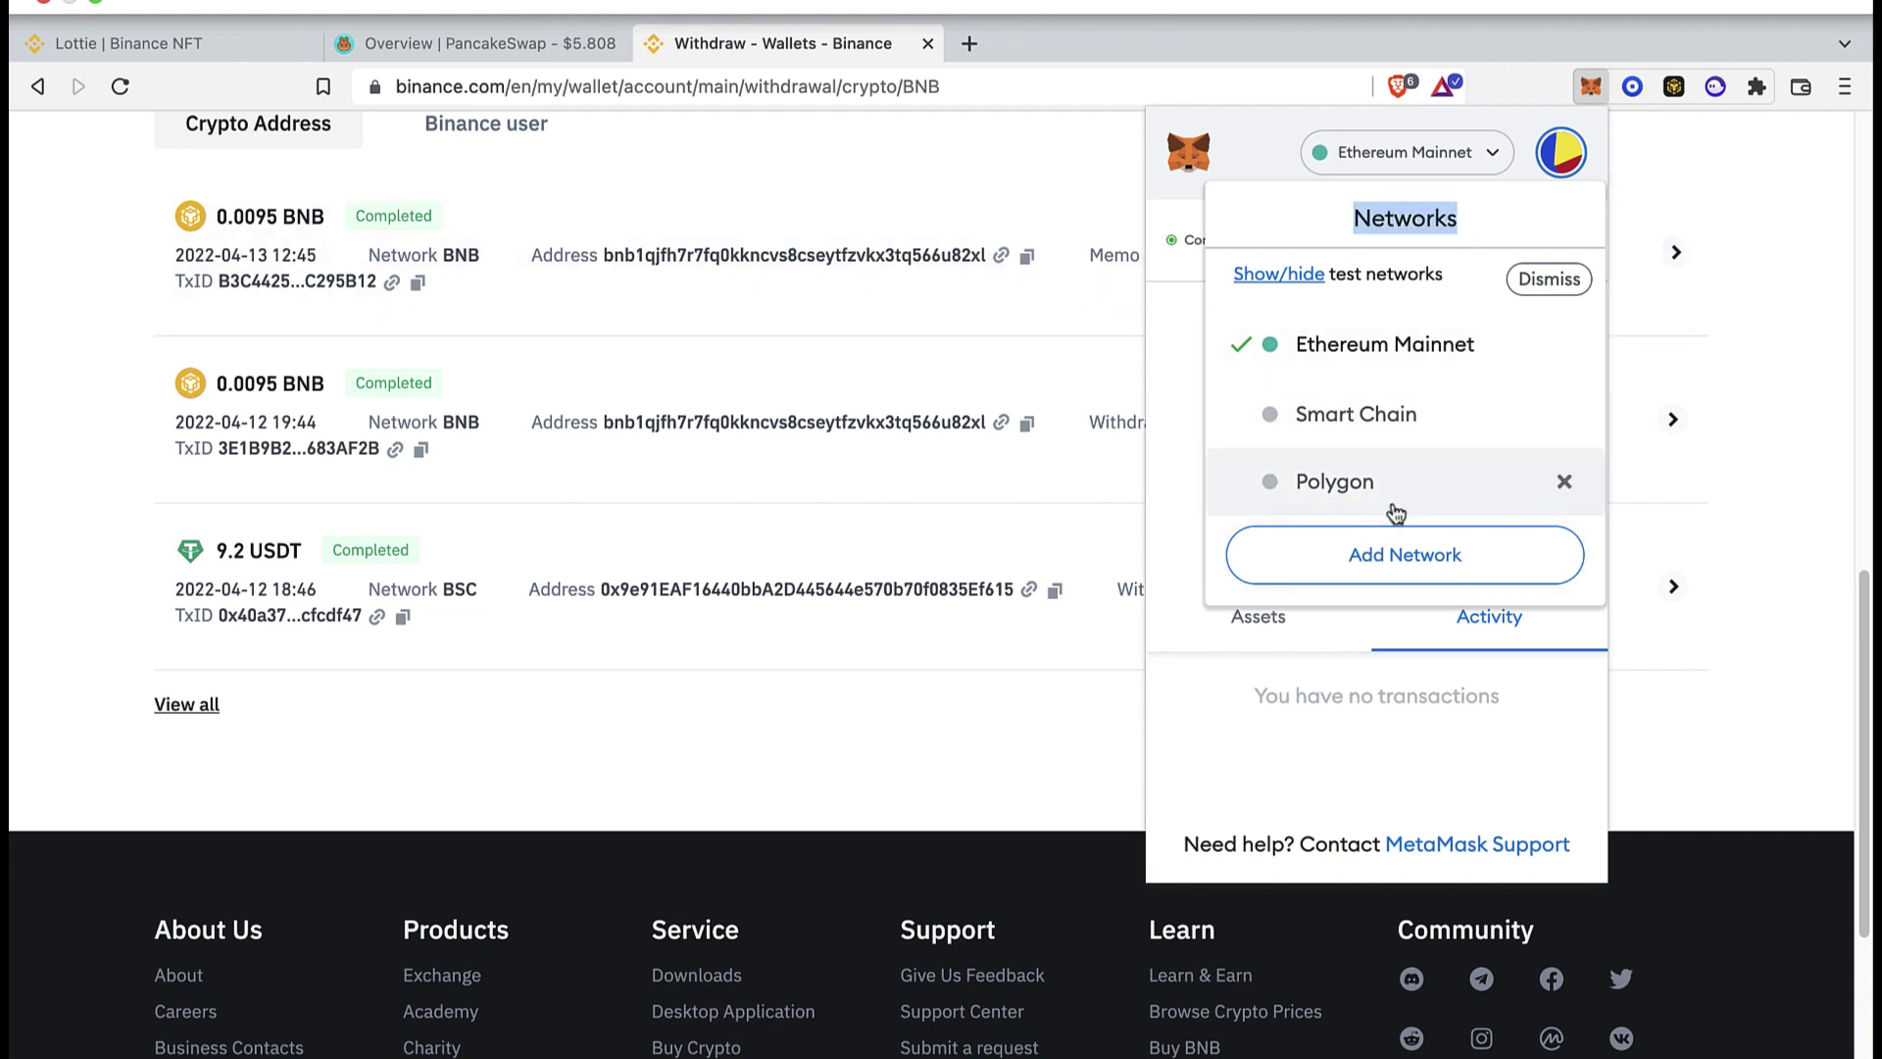
{"action": "left_click", "coordinate": [1366, 477]}
{"action": "left_click", "coordinate": [1427, 172]}
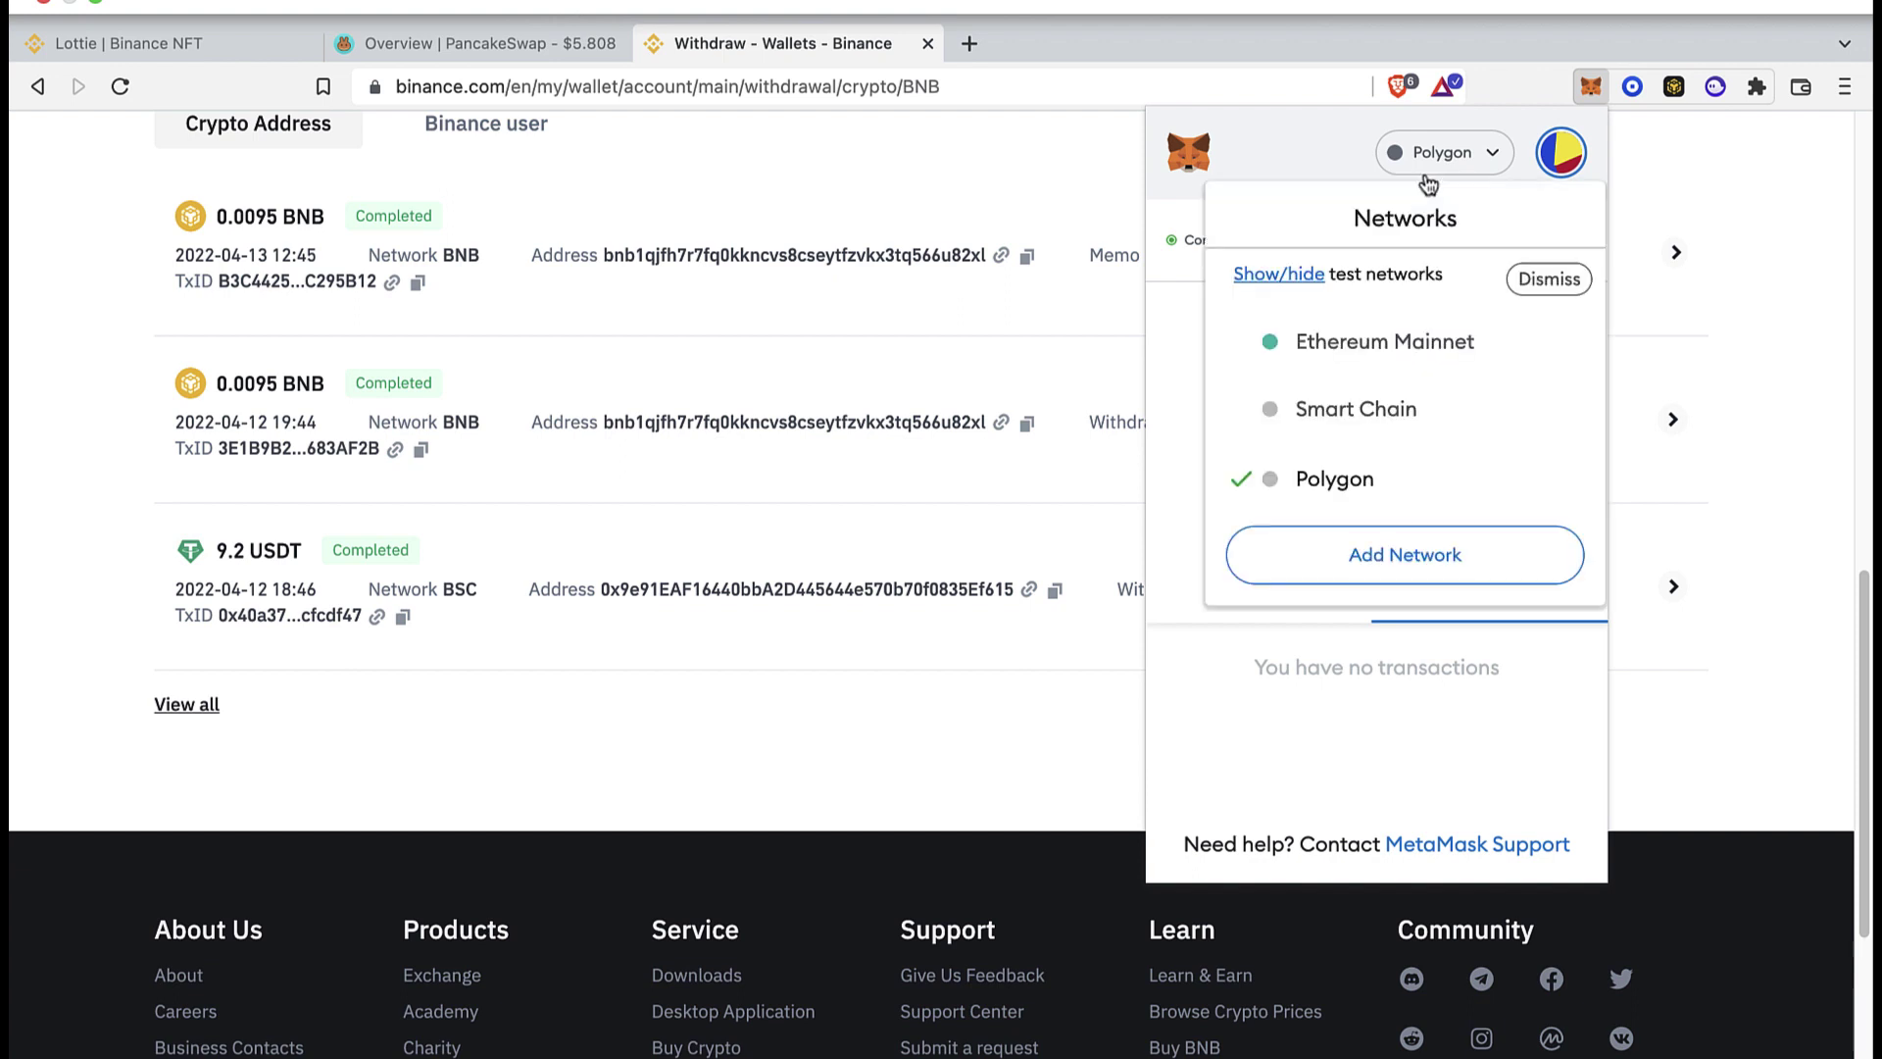
{"action": "left_click", "coordinate": [1437, 174]}
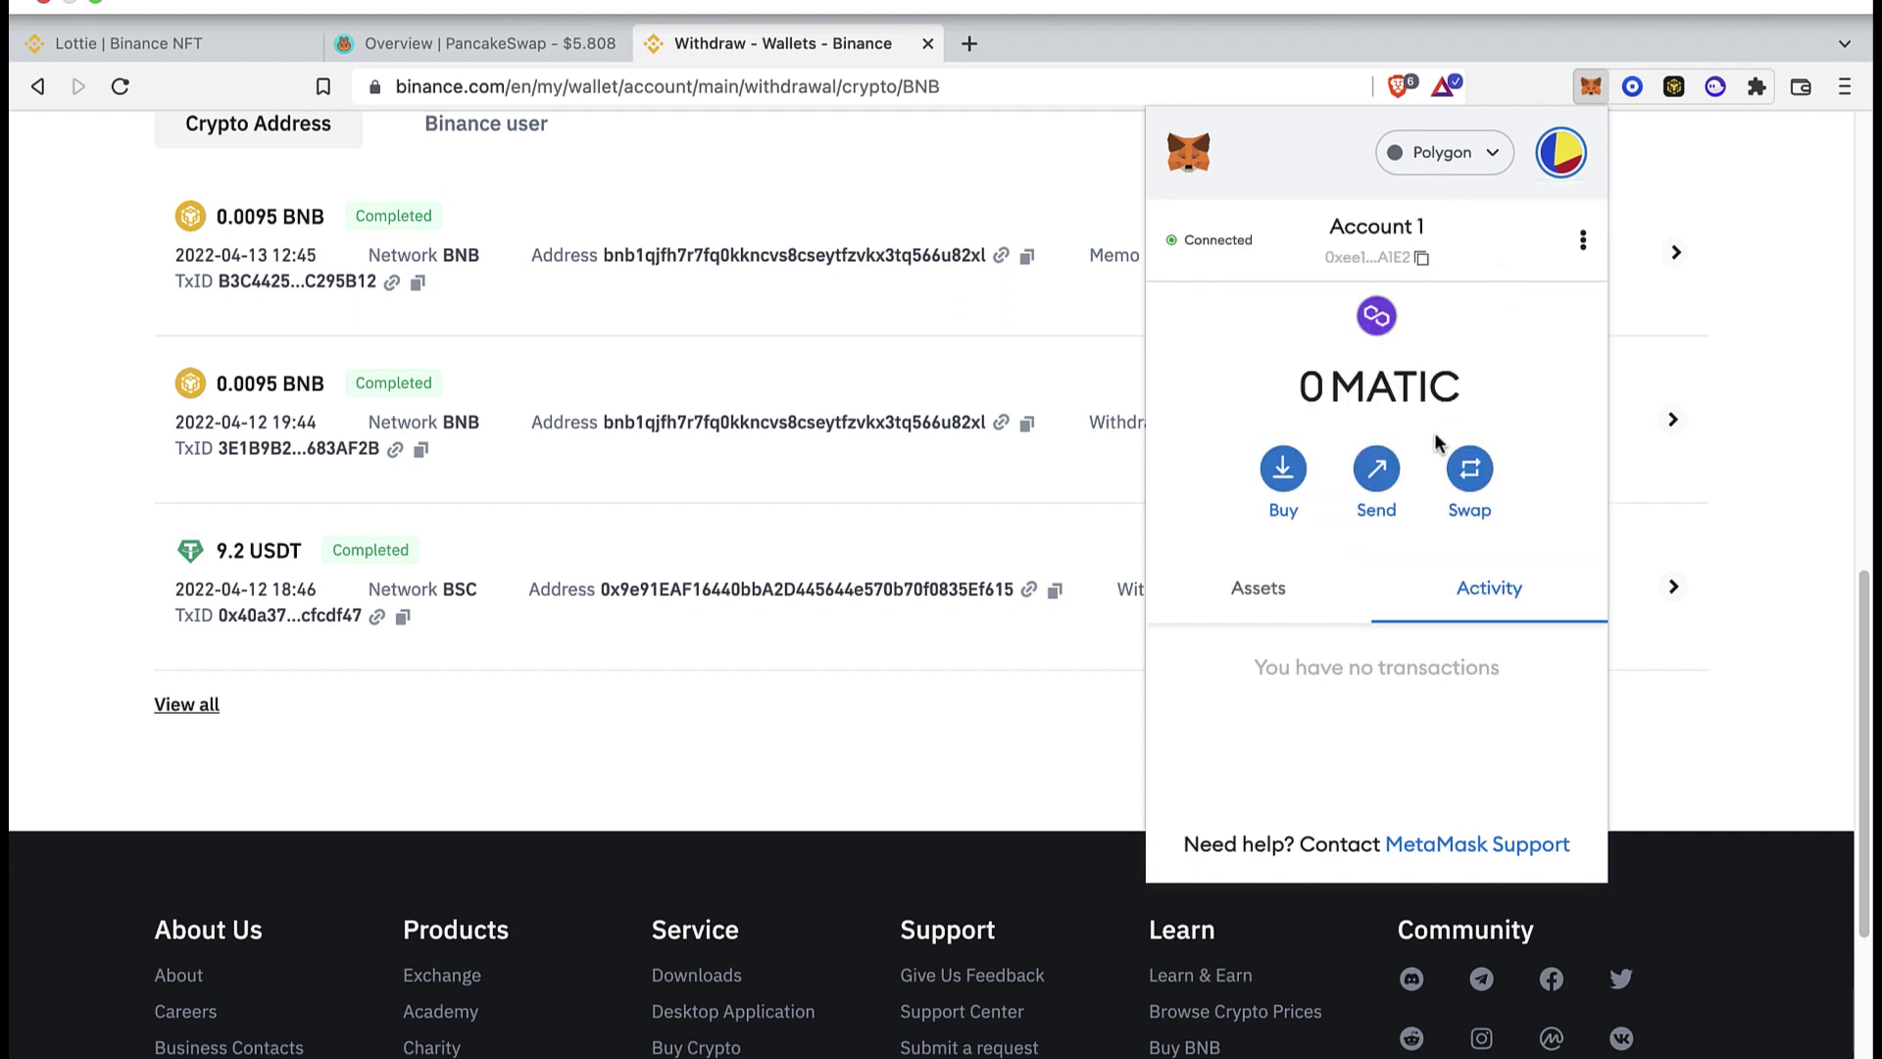
- Start a send in MetaMask, then move over to the Bitso wallet page
{"action": "left_click", "coordinate": [1387, 480]}
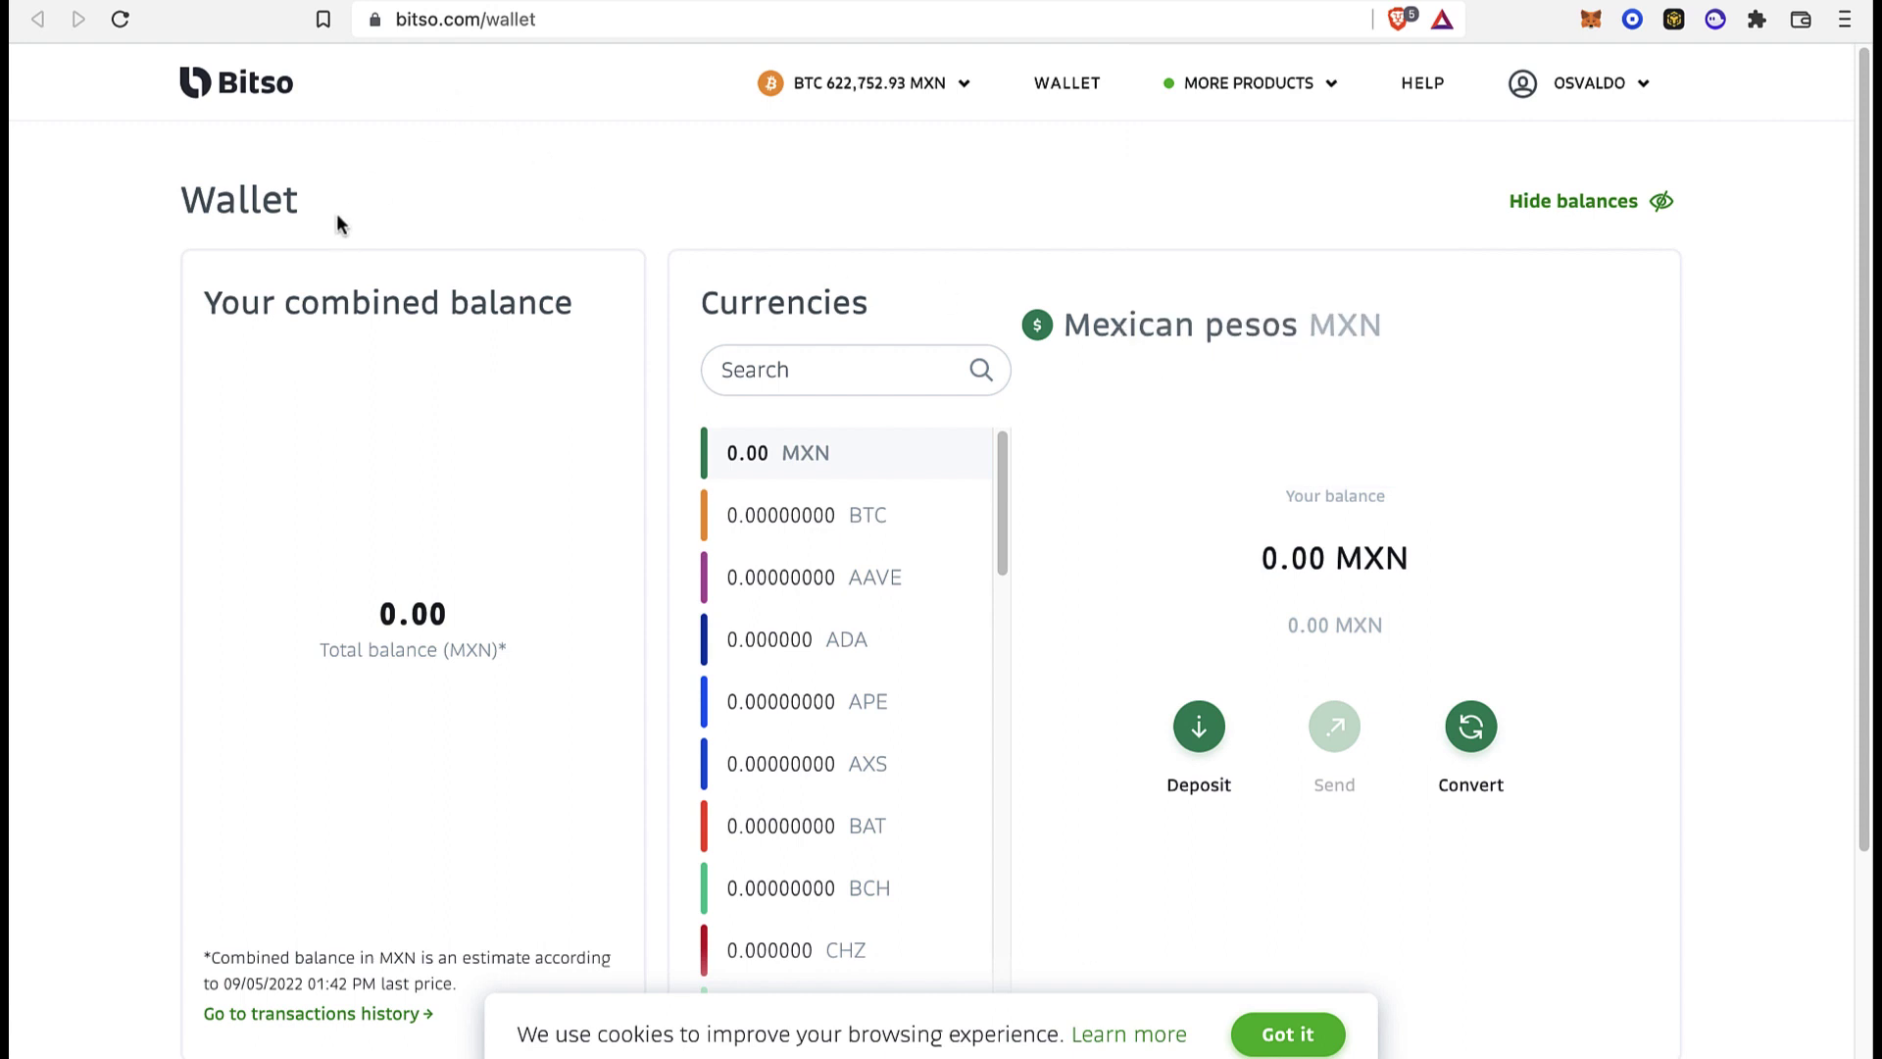
- Dismiss Bitso's cookie notice, check the account menu, and reopen MetaMask showing 0 ETH
{"action": "left_click_drag", "start_coordinate": [334, 217], "coordinate": [181, 184]}
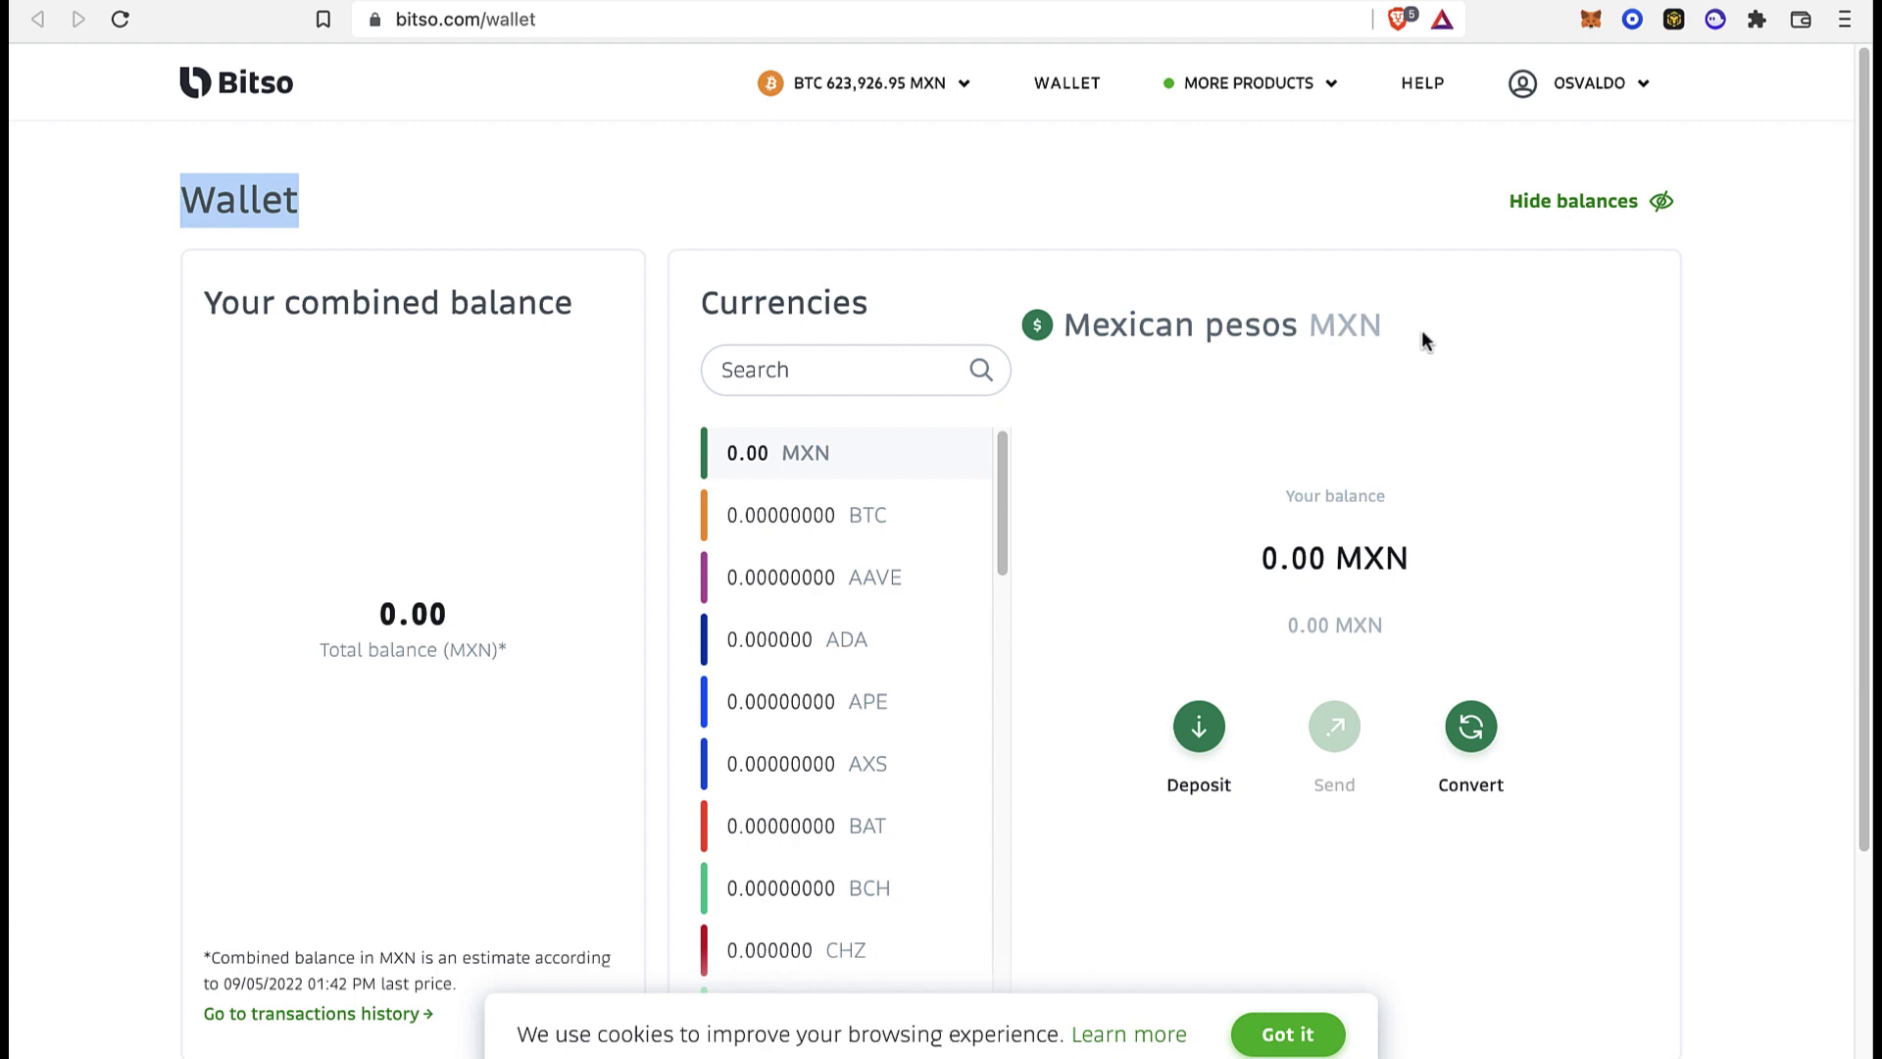
{"action": "left_click_drag", "start_coordinate": [1425, 341], "coordinate": [1081, 315]}
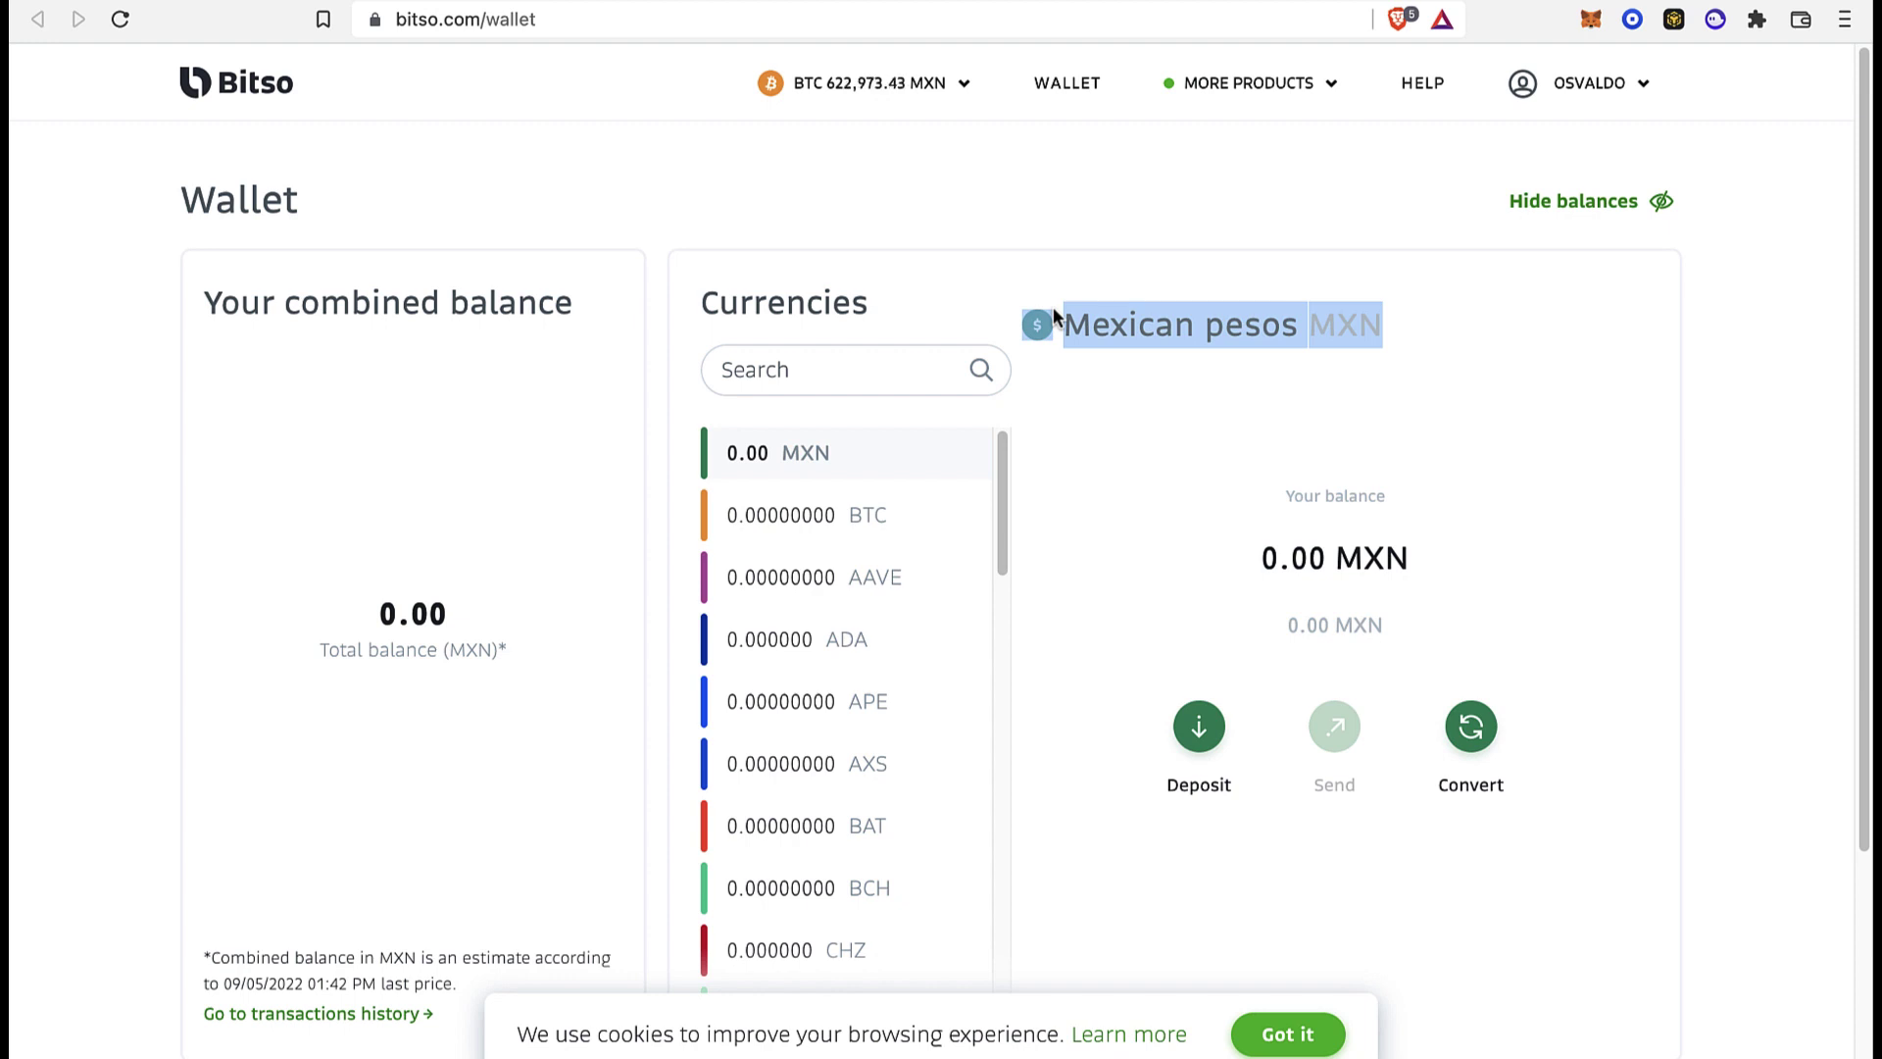
{"action": "left_click", "coordinate": [1588, 82]}
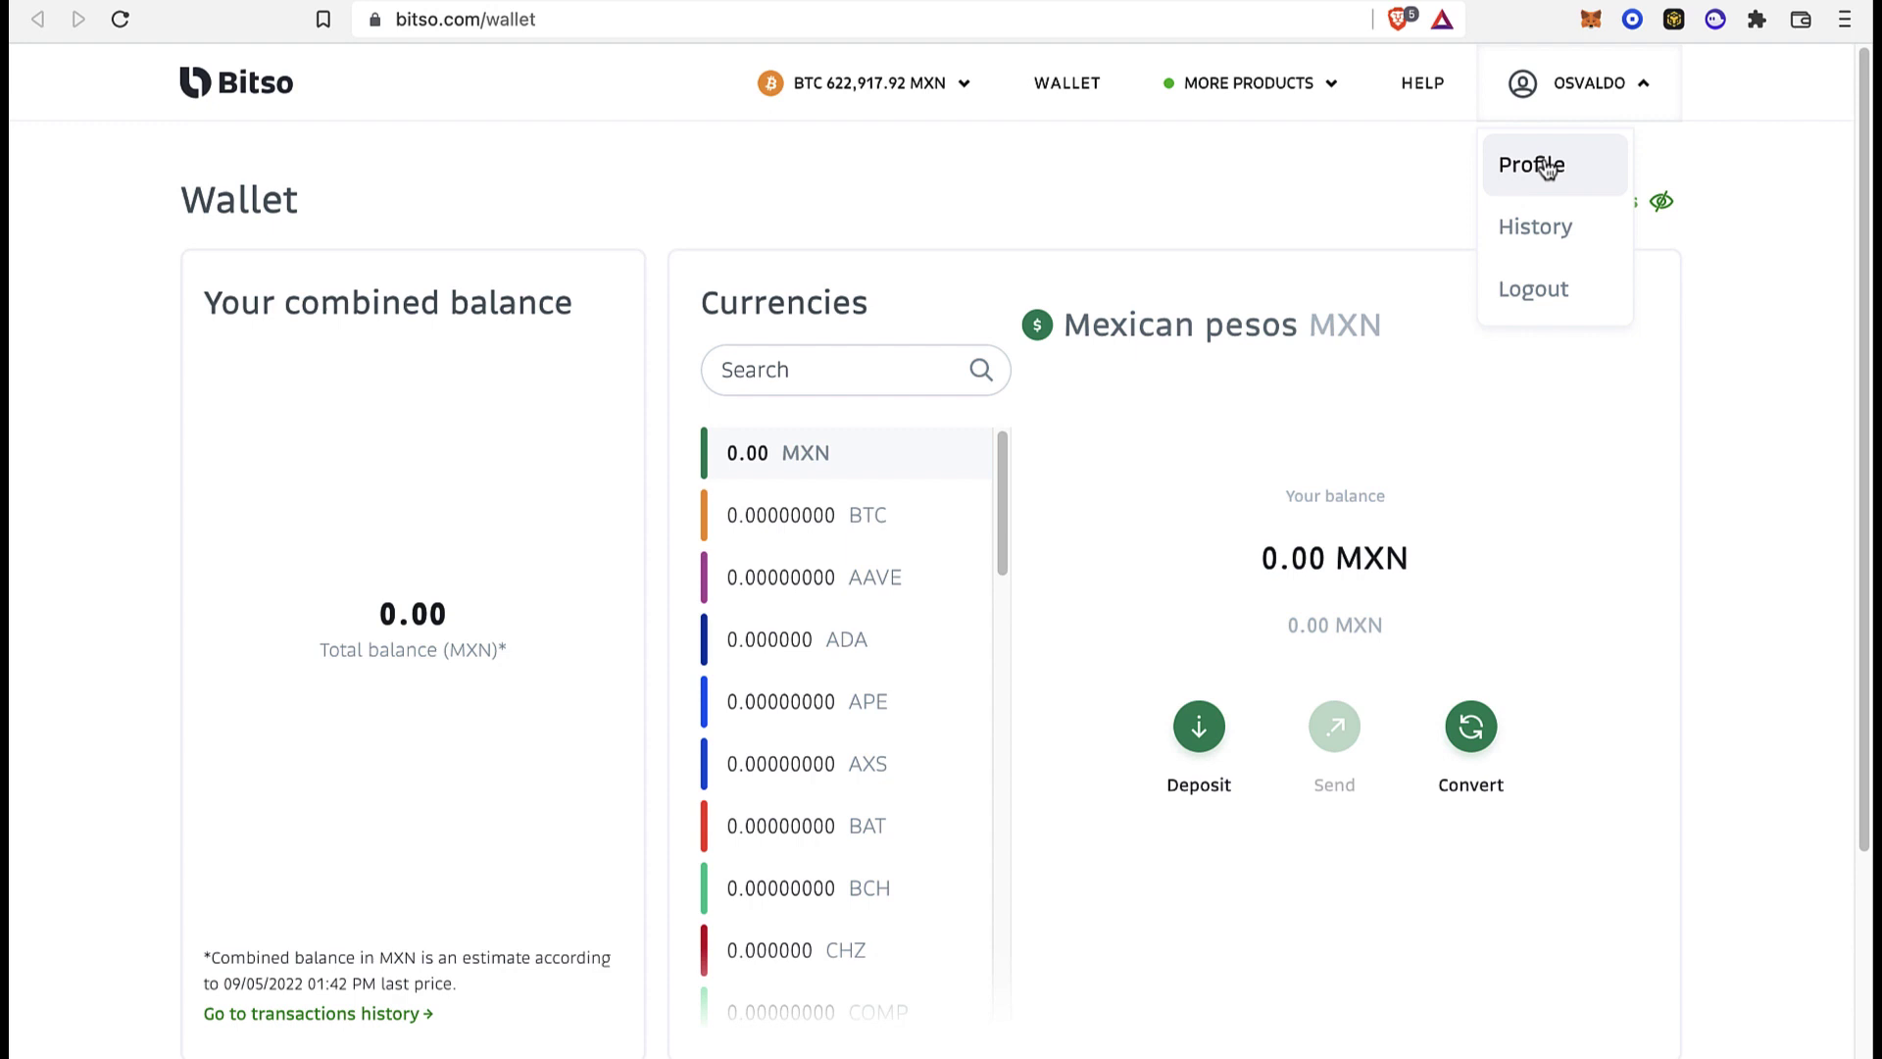
{"action": "left_click", "coordinate": [1591, 21]}
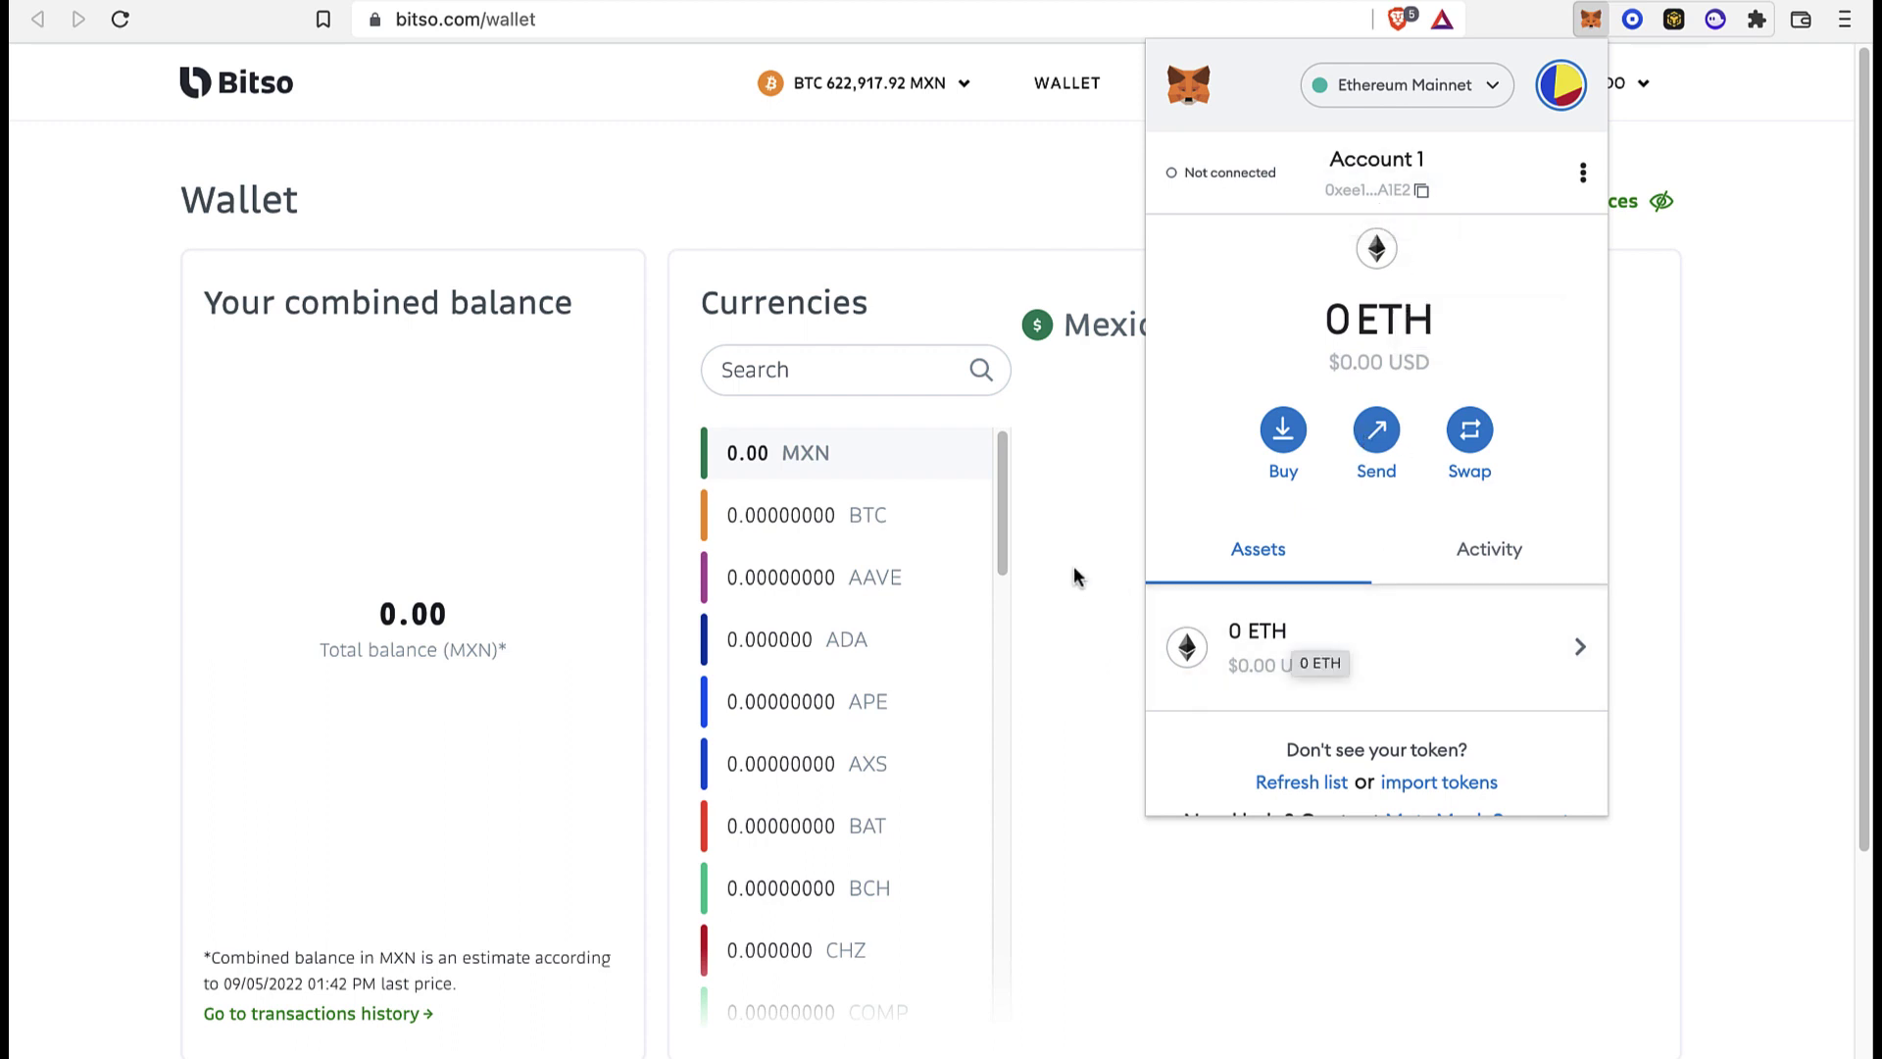
- Close MetaMask, open the BTC currency details in Bitso, and start a Bitcoin deposit
{"action": "left_click", "coordinate": [1079, 528]}
{"action": "scroll", "coordinate": [922, 628], "scroll_direction": "down", "scroll_amount": 5}
{"action": "scroll", "coordinate": [922, 629], "scroll_direction": "down", "scroll_amount": 10}
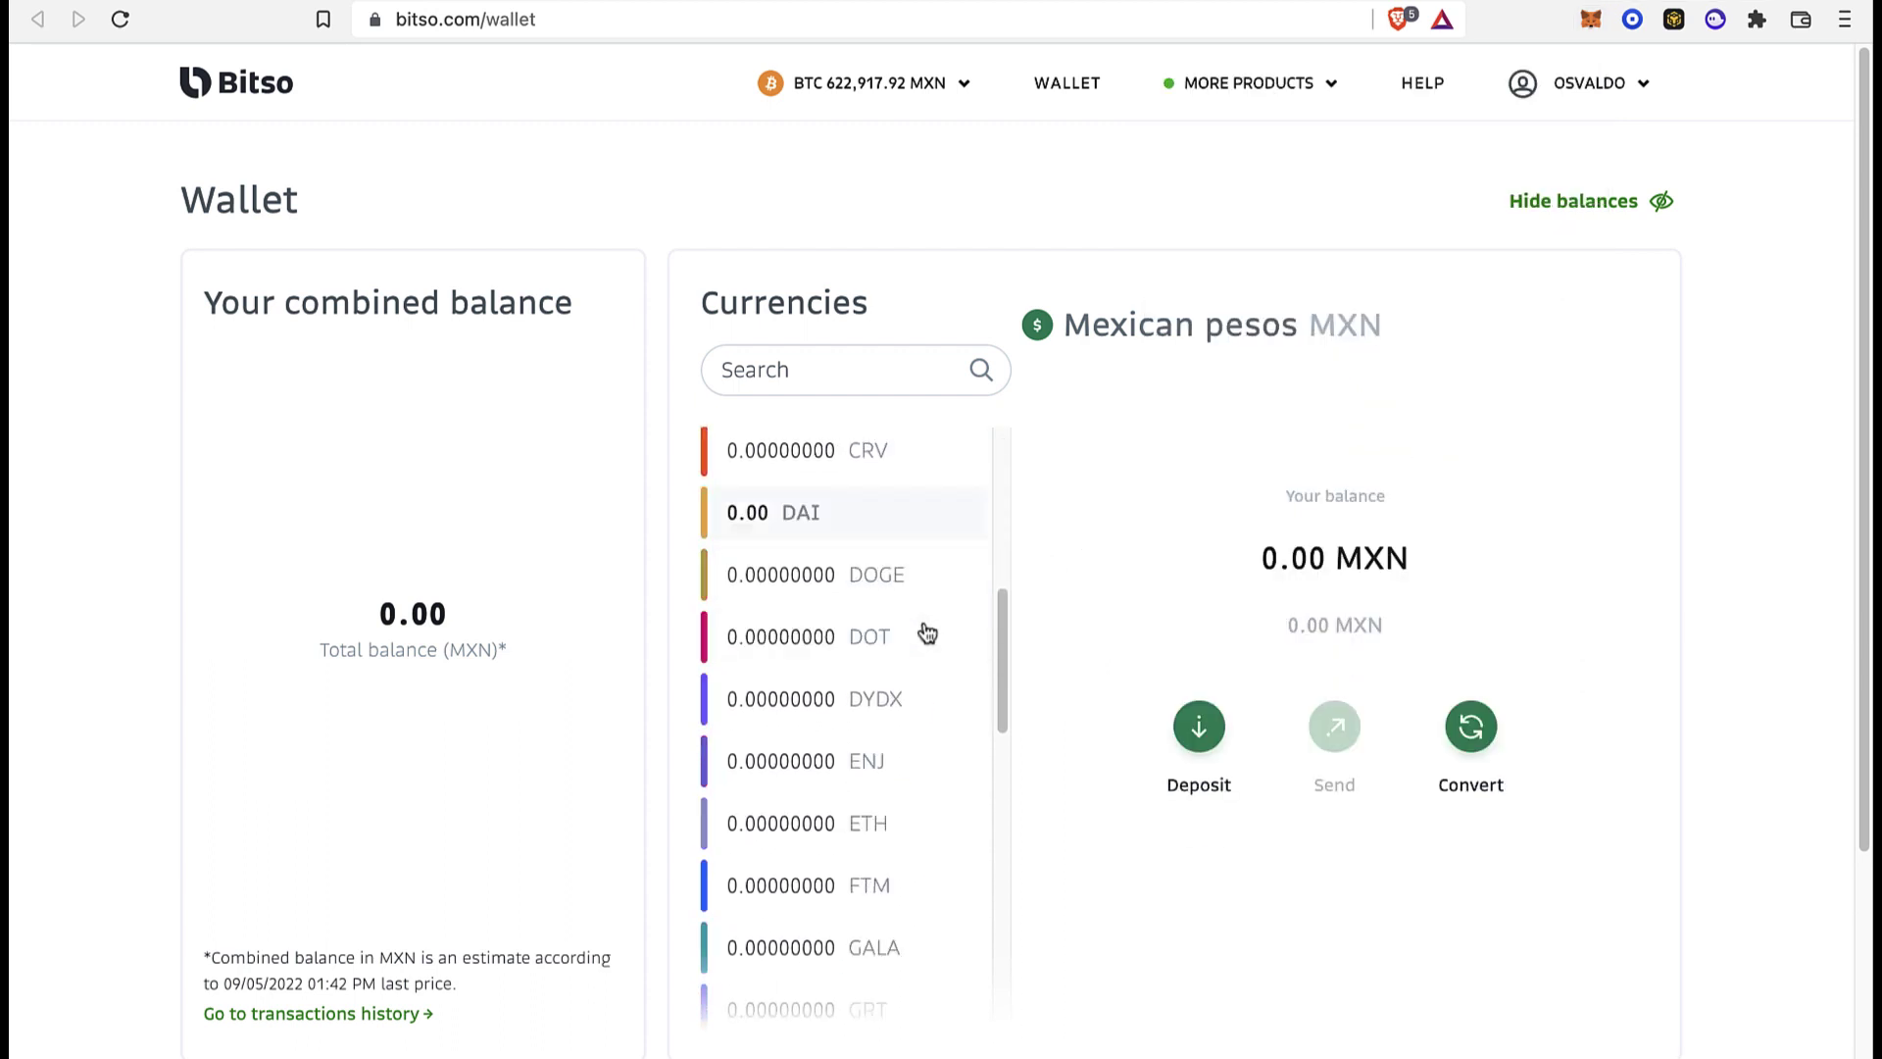
{"action": "scroll", "coordinate": [923, 598], "scroll_direction": "up", "scroll_amount": 15}
{"action": "left_click", "coordinate": [911, 530]}
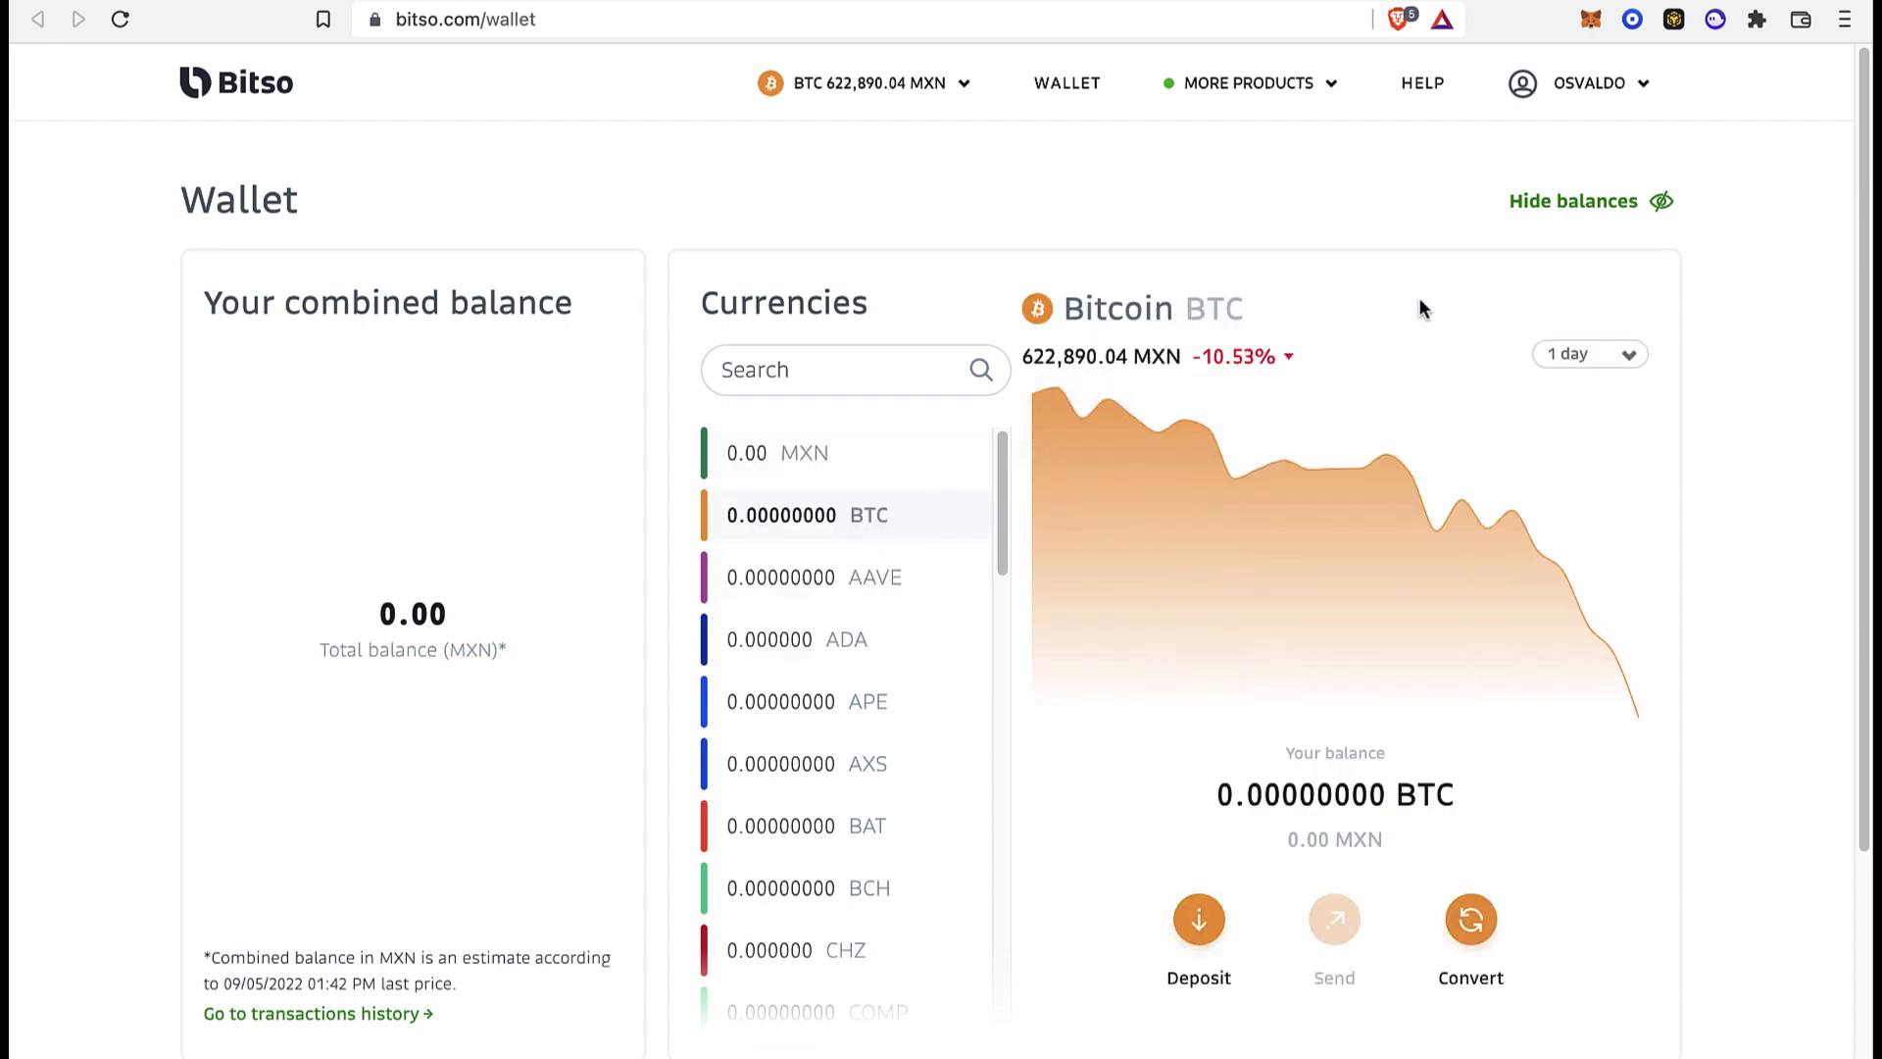
{"action": "left_click", "coordinate": [1218, 943]}
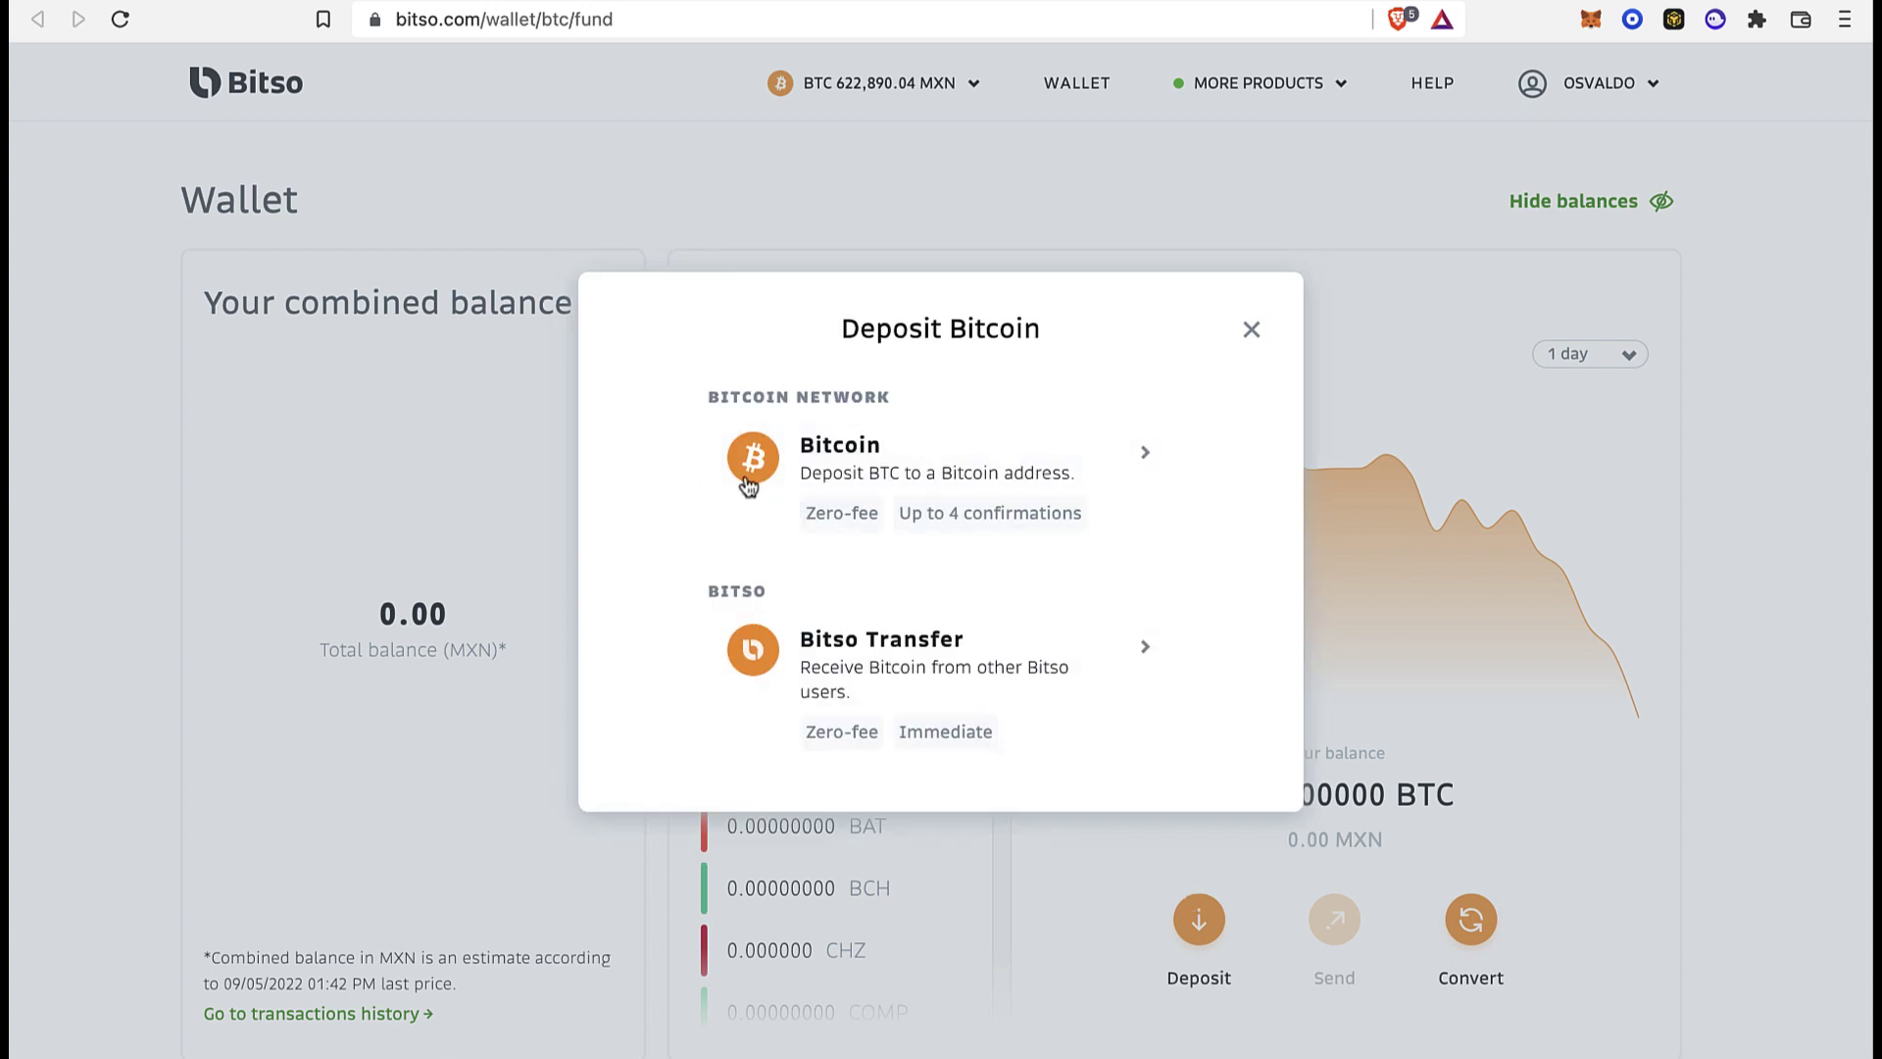
- Choose the Bitcoin network for the deposit and copy the deposit address
{"action": "triple_click", "coordinate": [929, 410]}
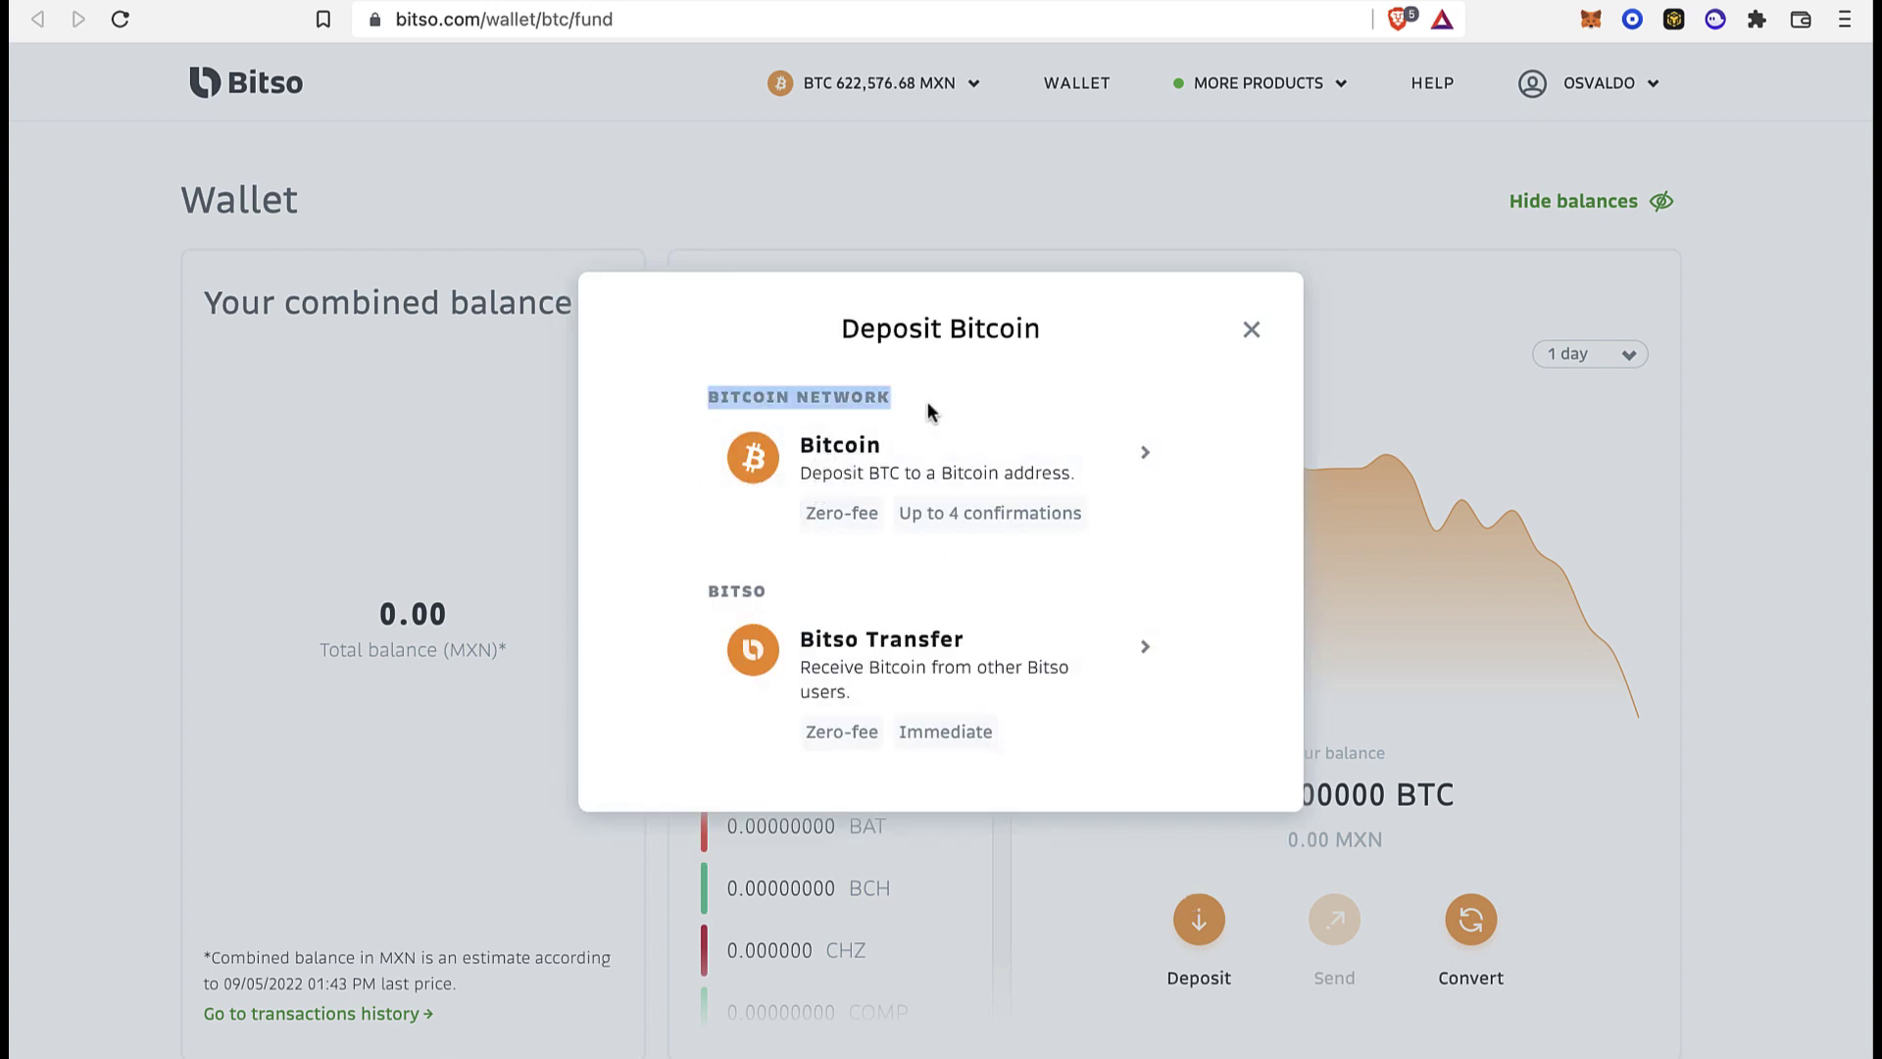
{"action": "left_click", "coordinate": [990, 461]}
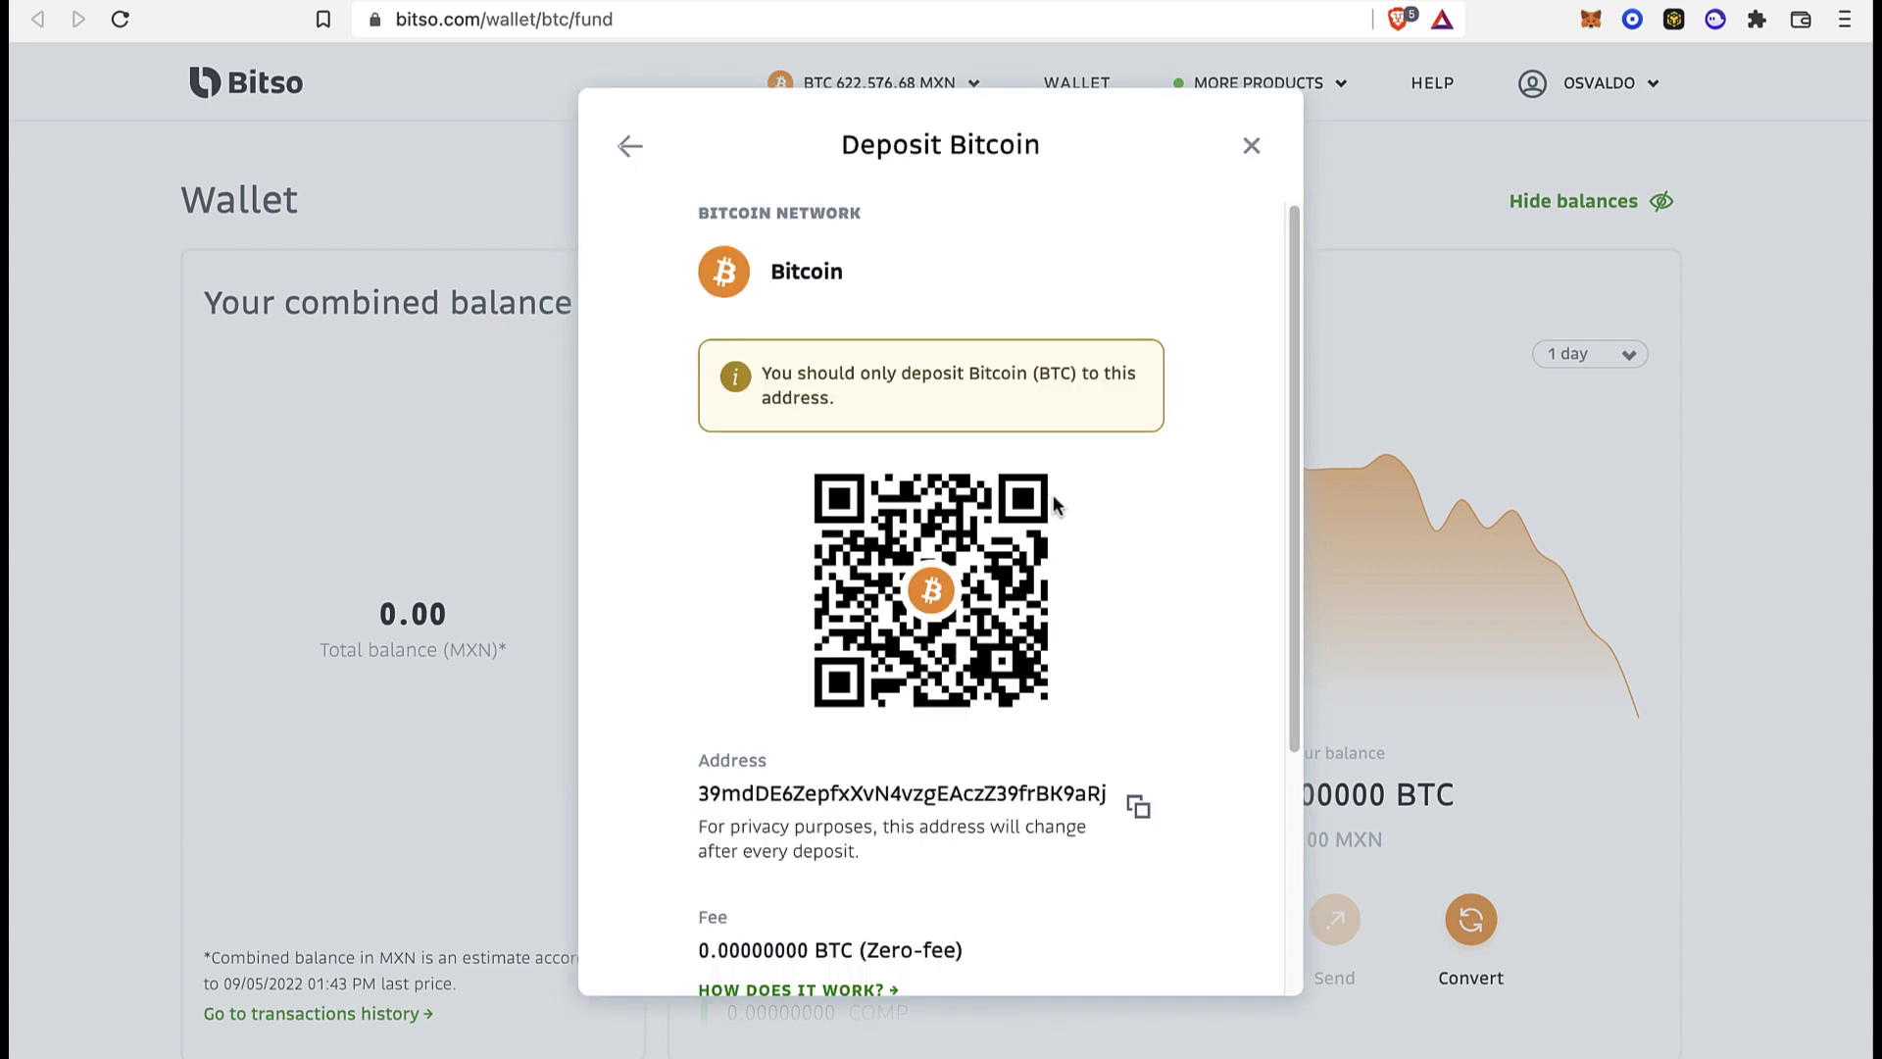
{"action": "scroll", "coordinate": [1098, 497], "scroll_direction": "down", "scroll_amount": 1}
{"action": "scroll", "coordinate": [1098, 497], "scroll_direction": "down", "scroll_amount": 2}
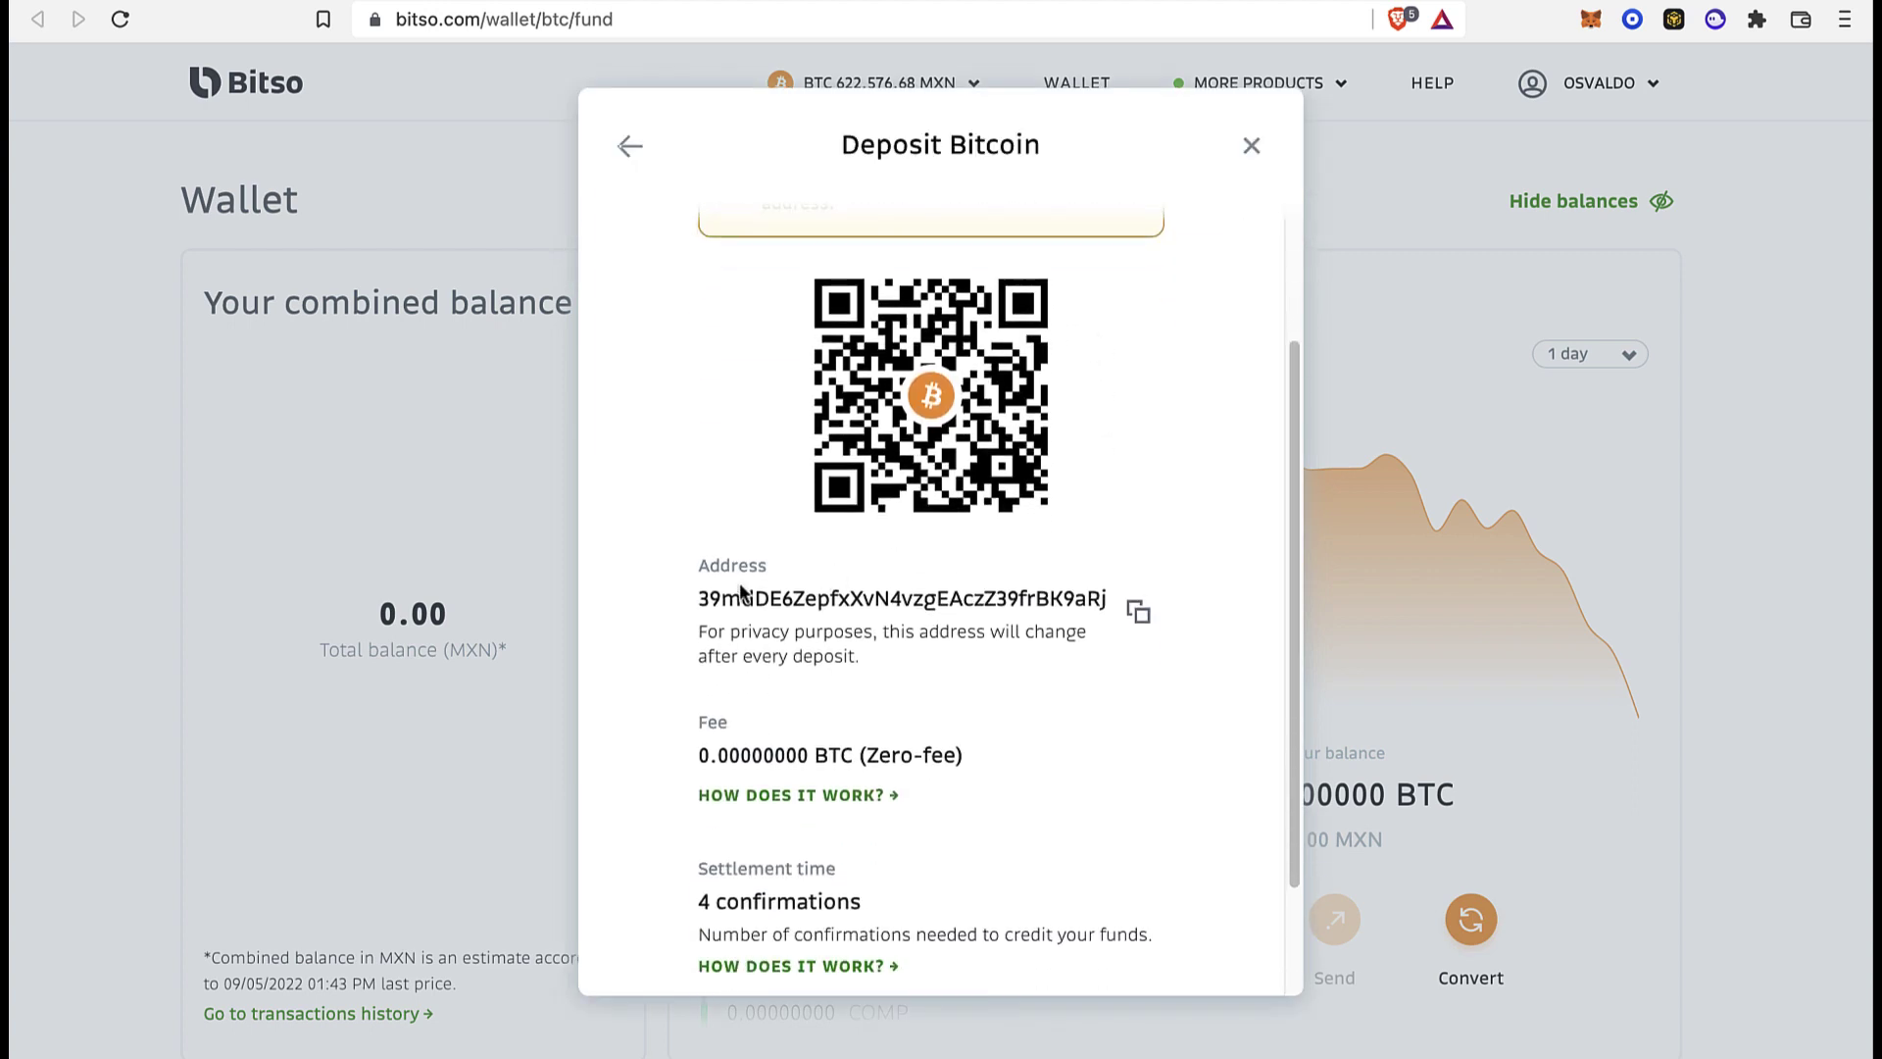
{"action": "left_click_drag", "start_coordinate": [718, 562], "coordinate": [899, 757]}
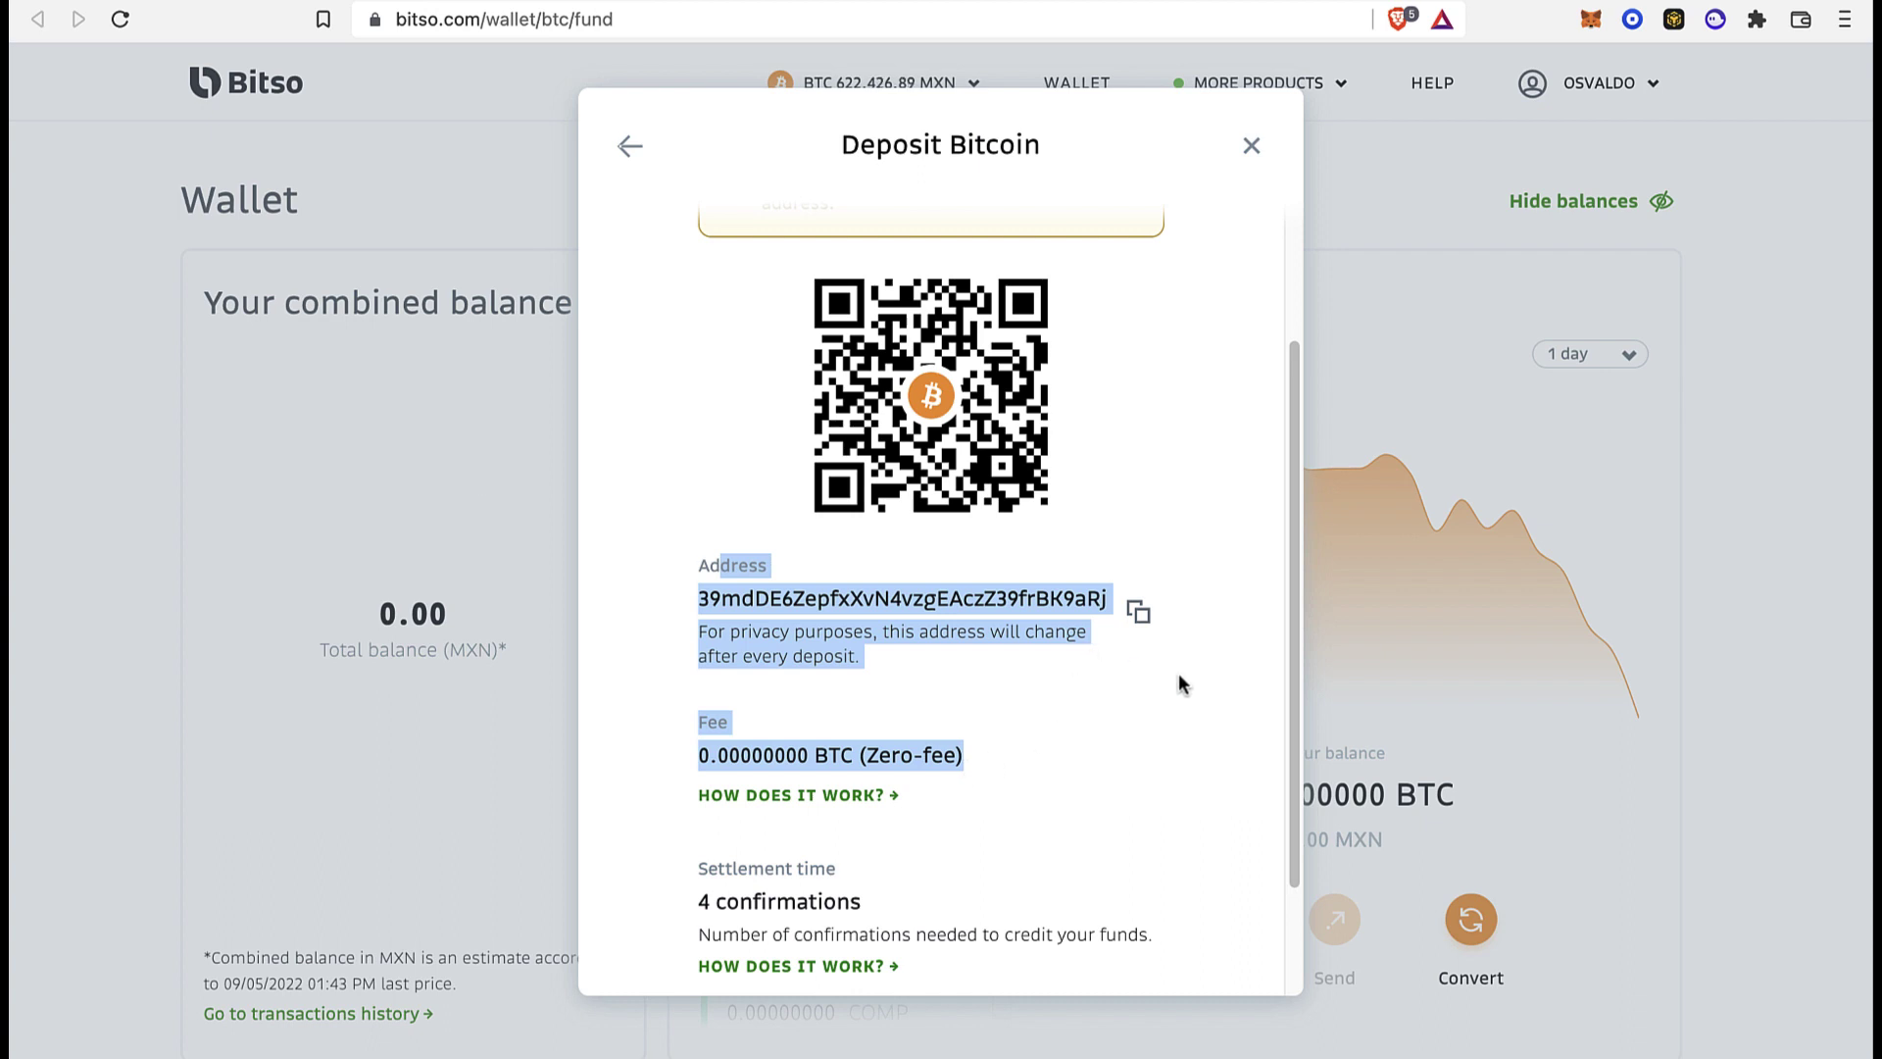
{"action": "left_click", "coordinate": [1138, 612]}
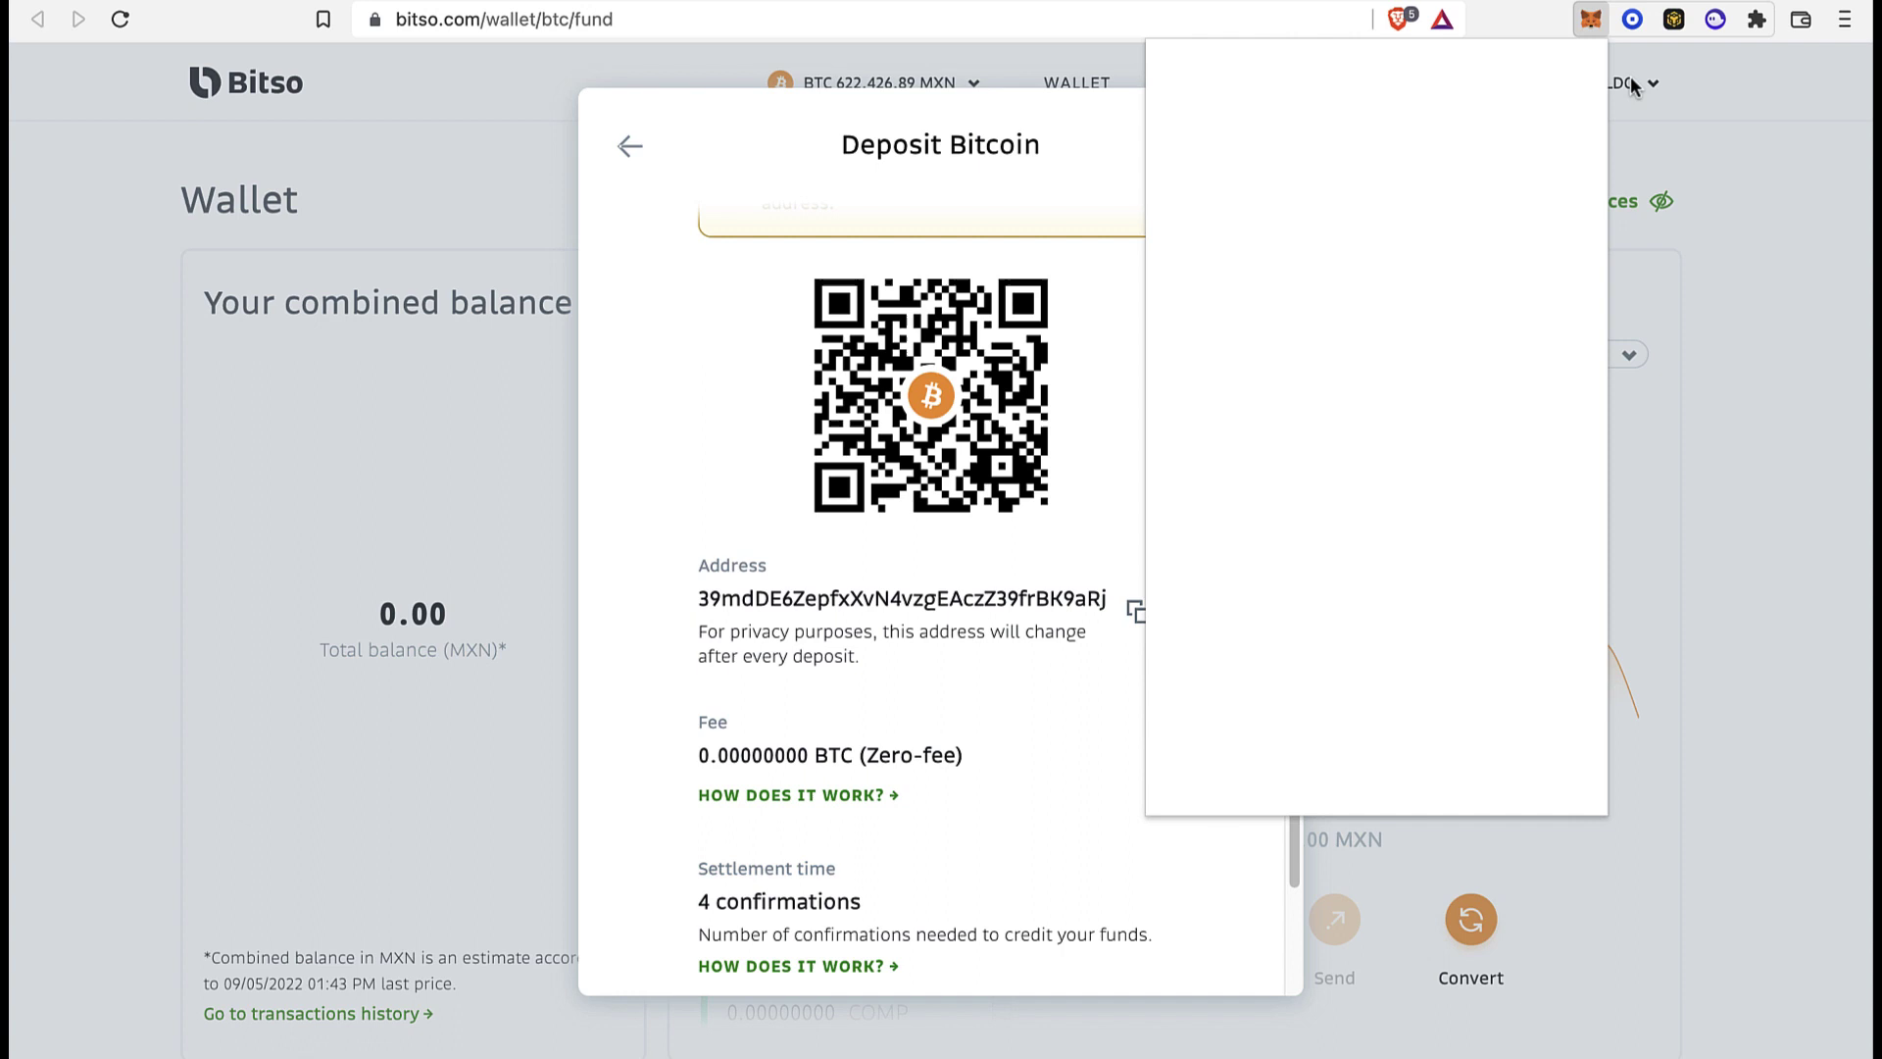
- Paste the Bitso Ether deposit address as recipient, enter 1, toggle USD/ETH, then close MetaMask unsent
{"action": "key", "text": "ctrl+v"}
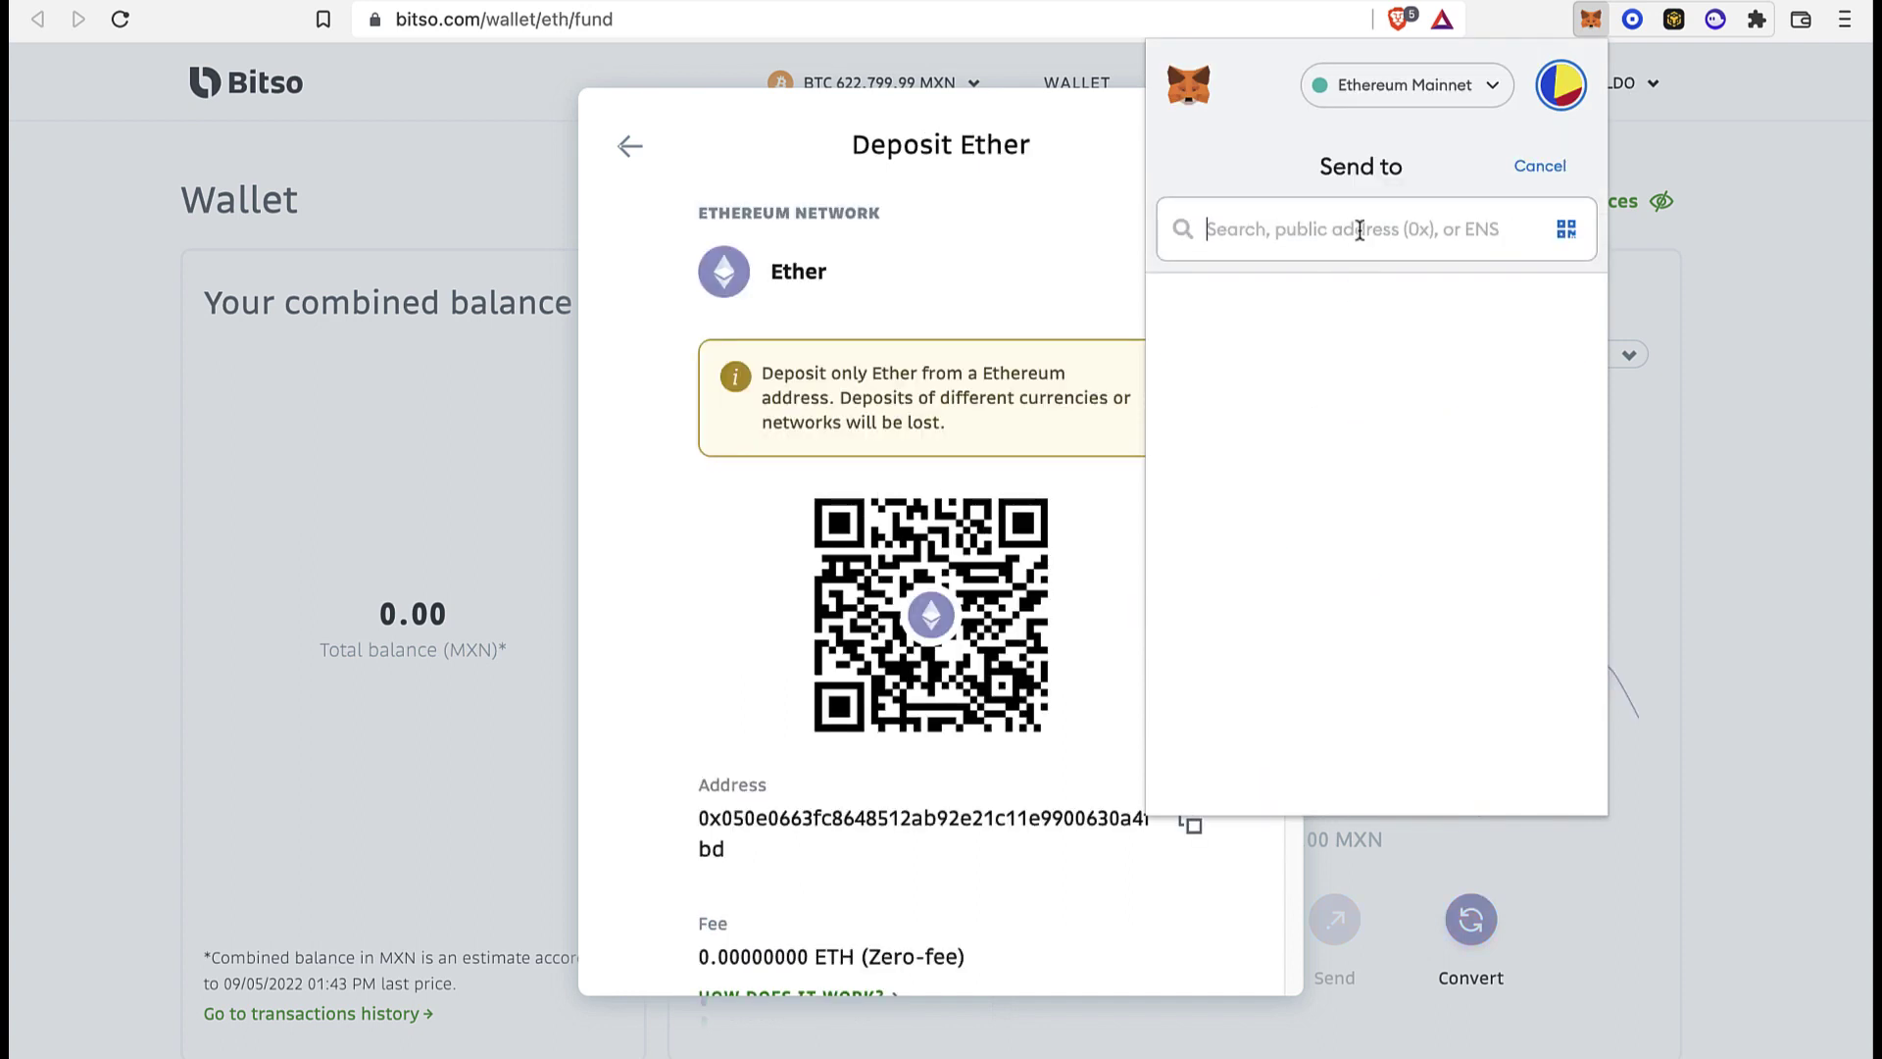
{"action": "key", "text": "ctrl+v"}
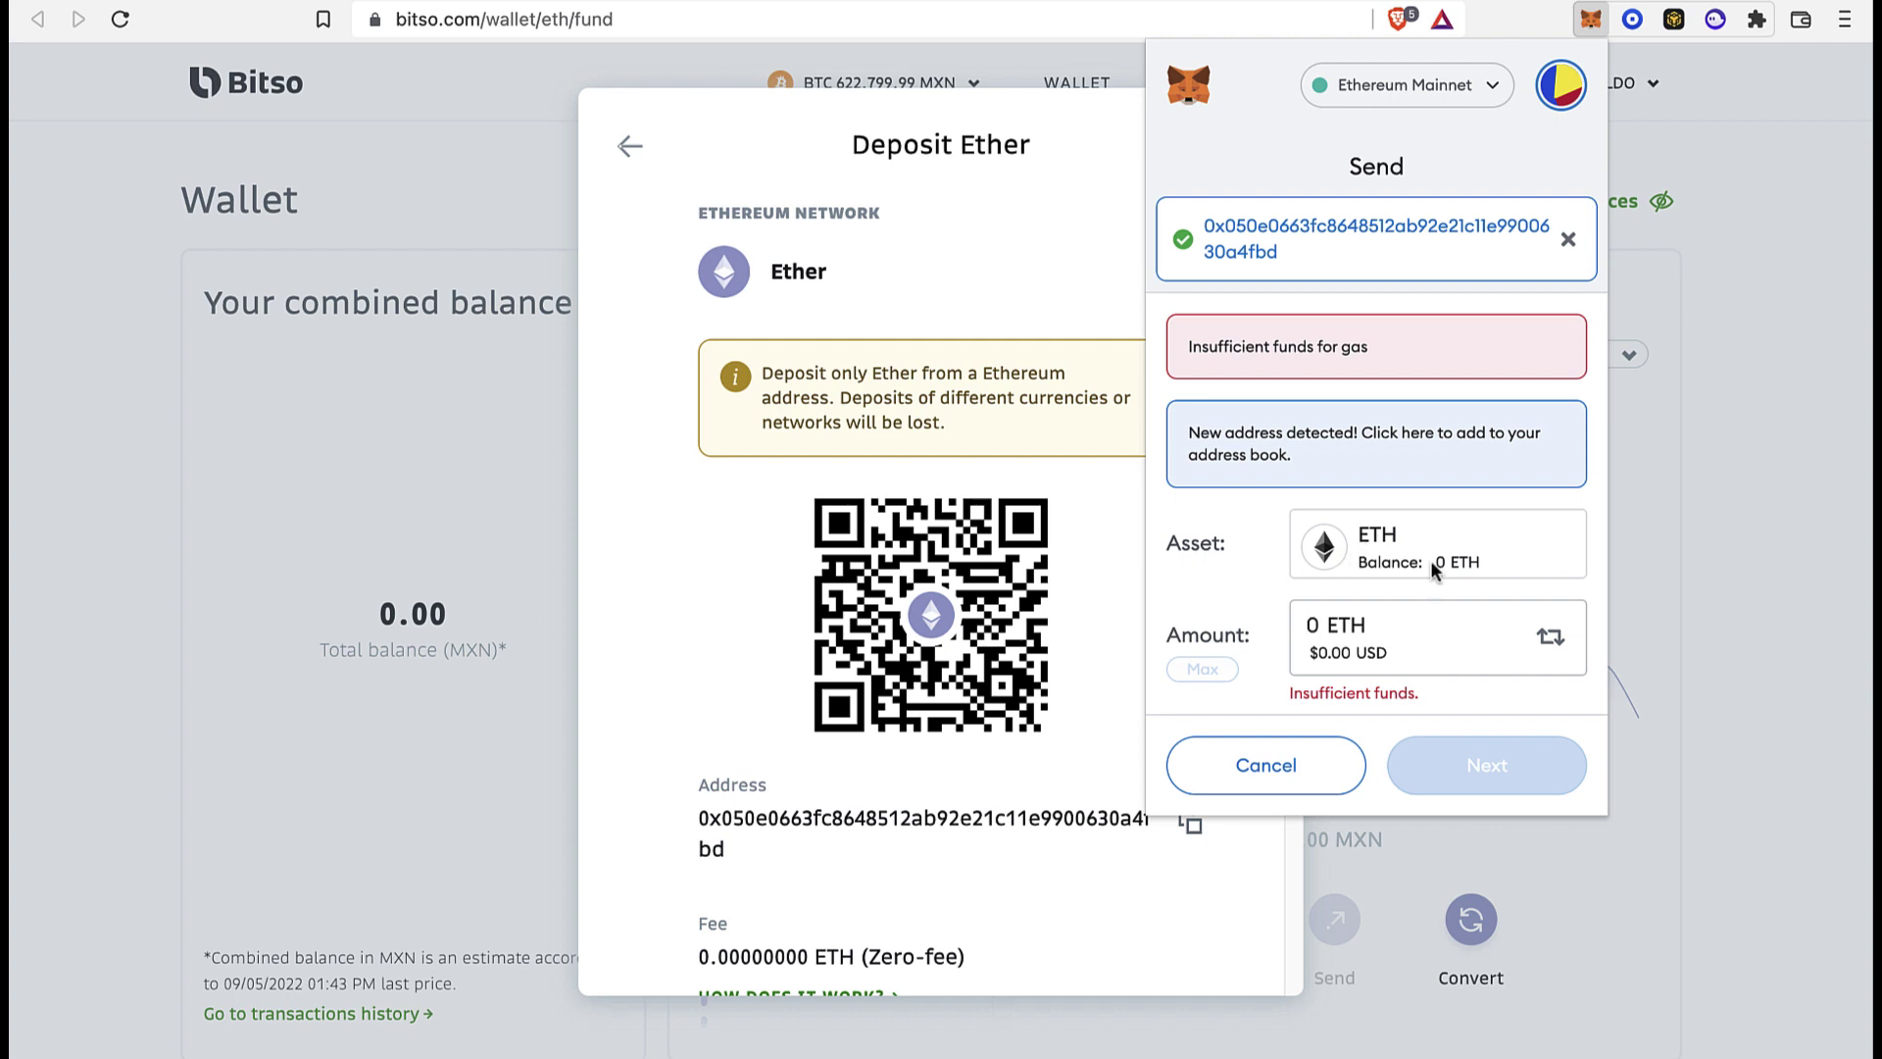
{"action": "type", "text": "1"}
{"action": "left_click", "coordinate": [1547, 639]}
{"action": "left_click", "coordinate": [1546, 642]}
{"action": "left_click", "coordinate": [1547, 642]}
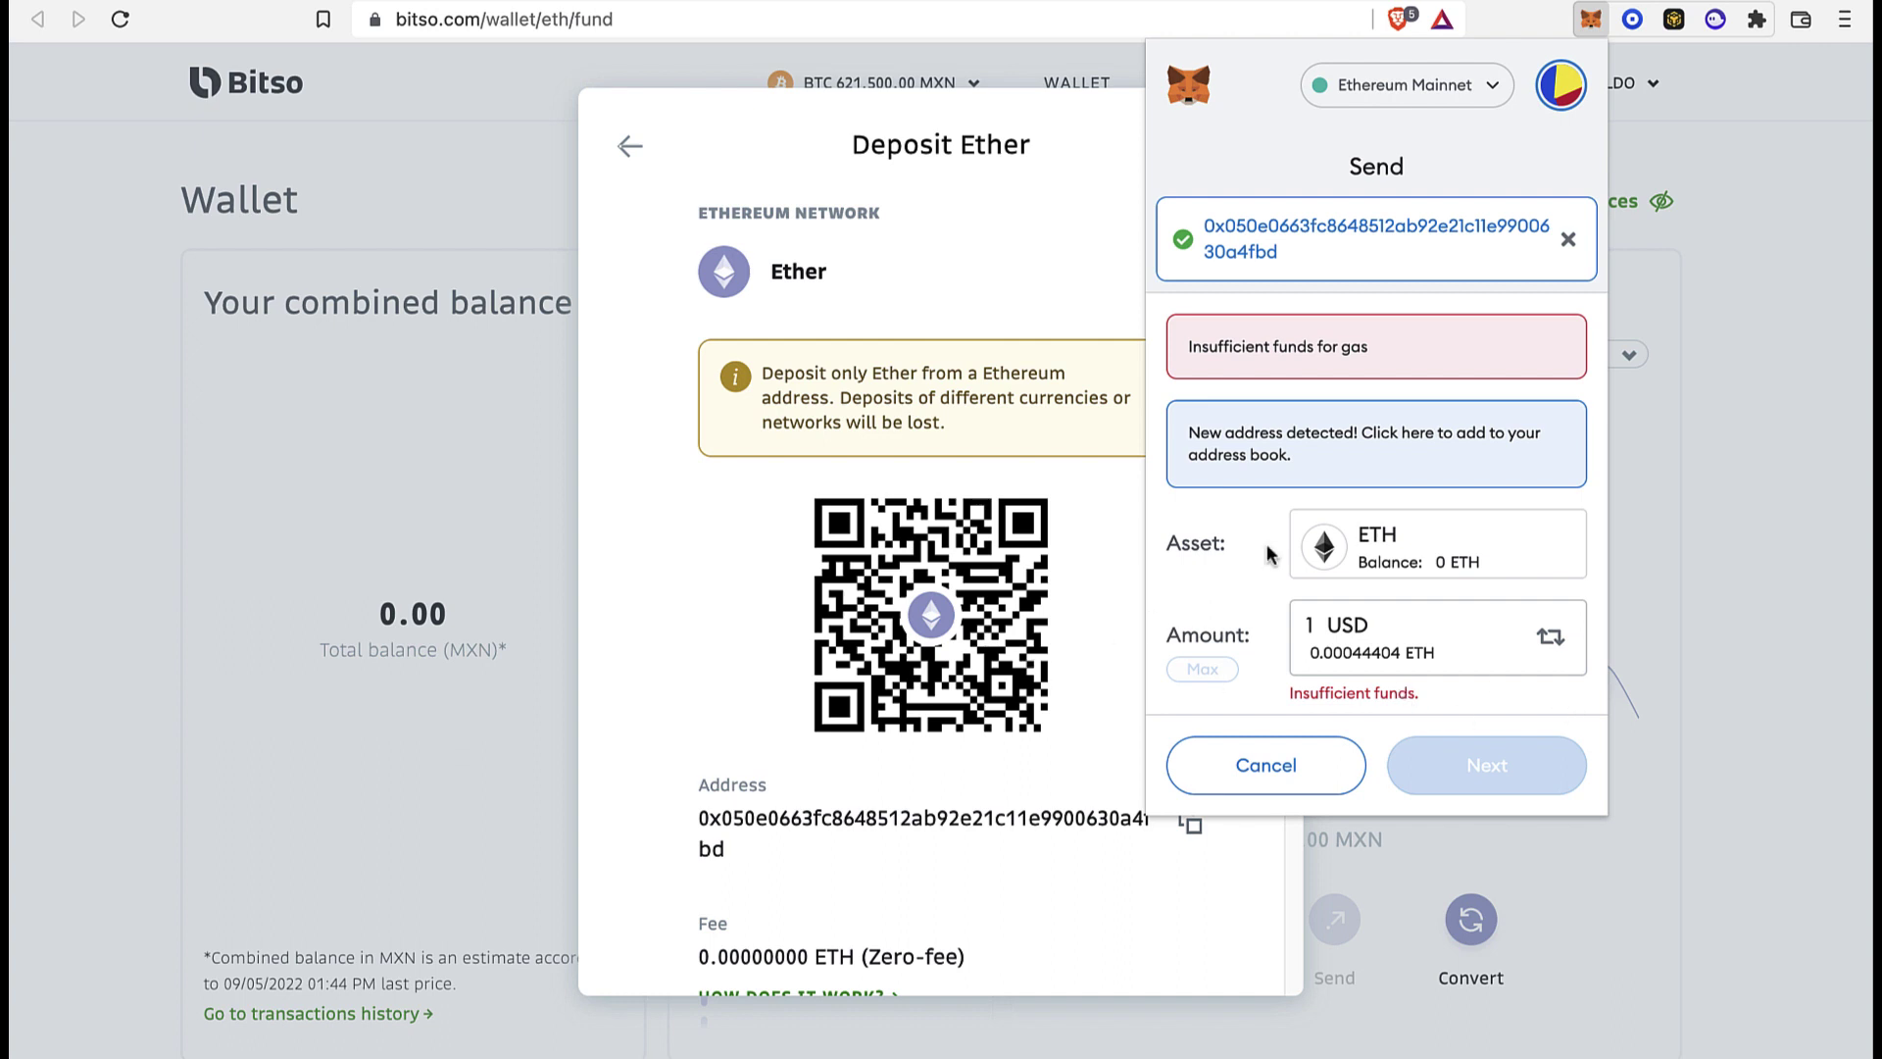
{"action": "left_click", "coordinate": [1433, 102]}
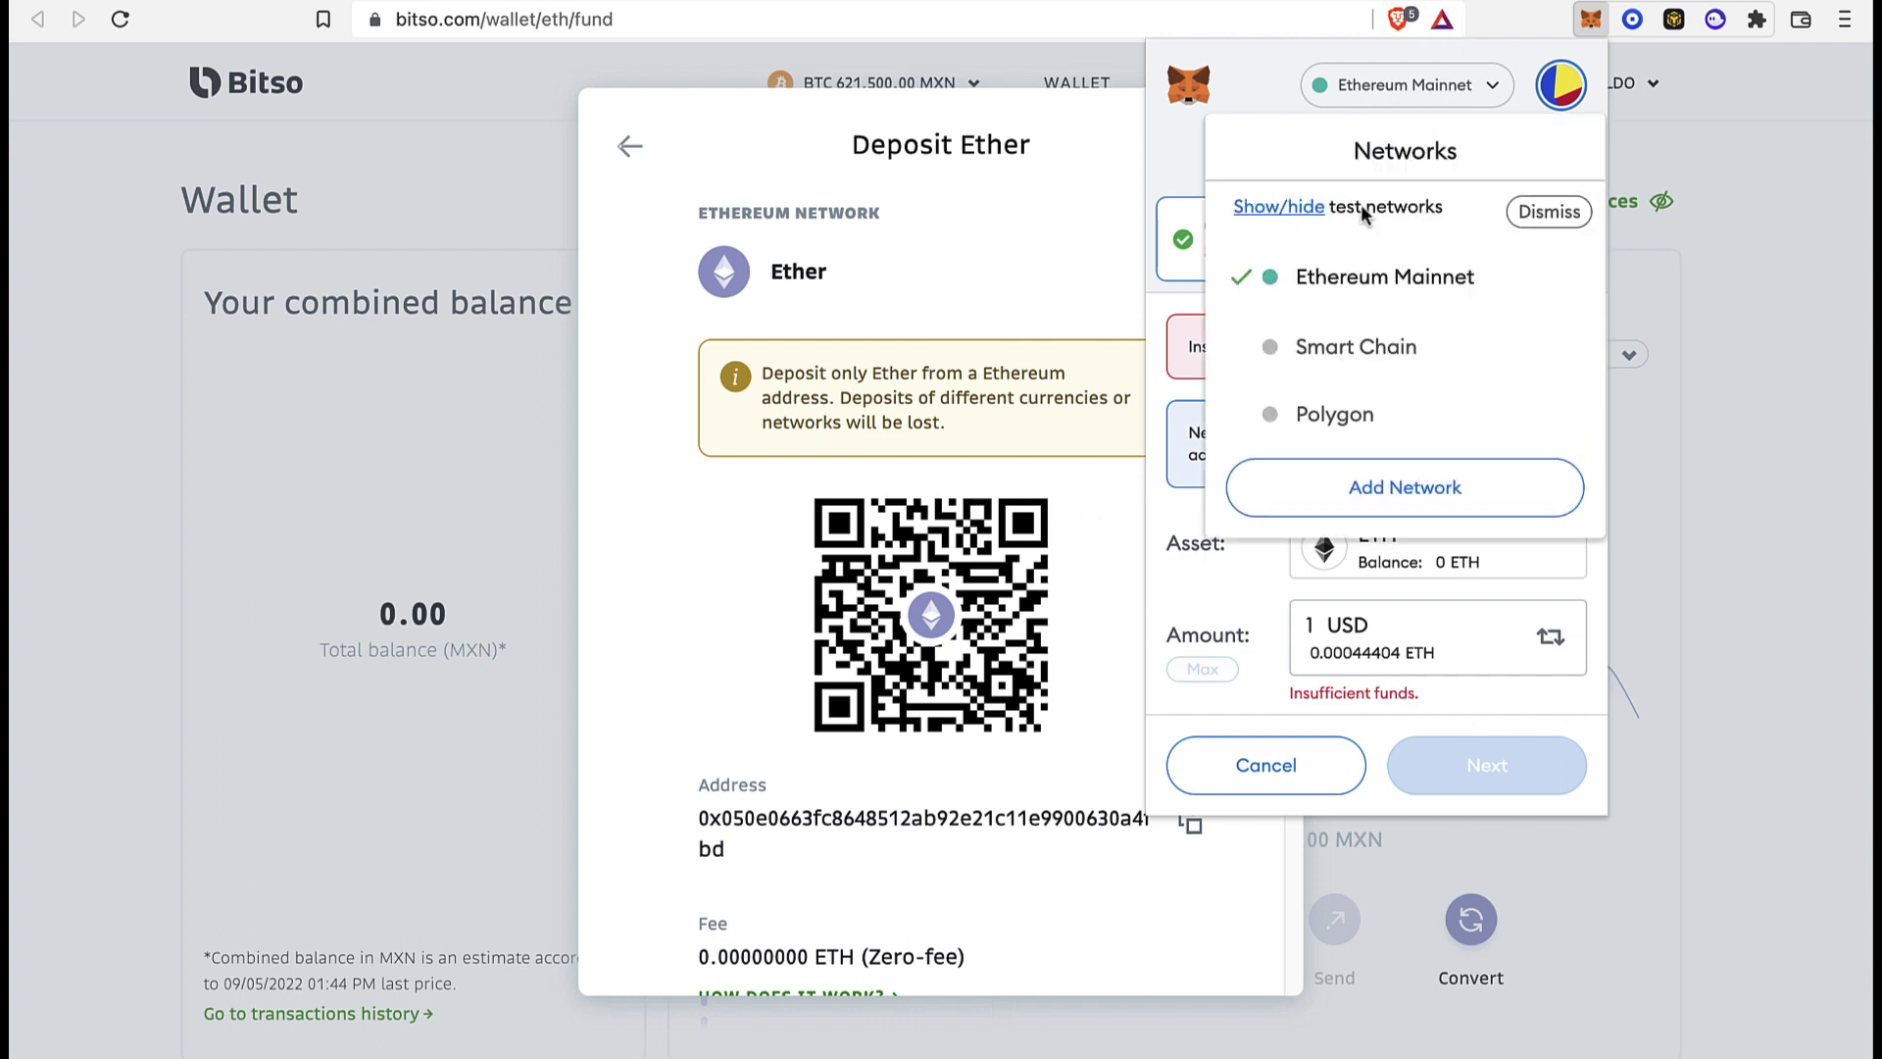
{"action": "left_click", "coordinate": [1674, 294]}
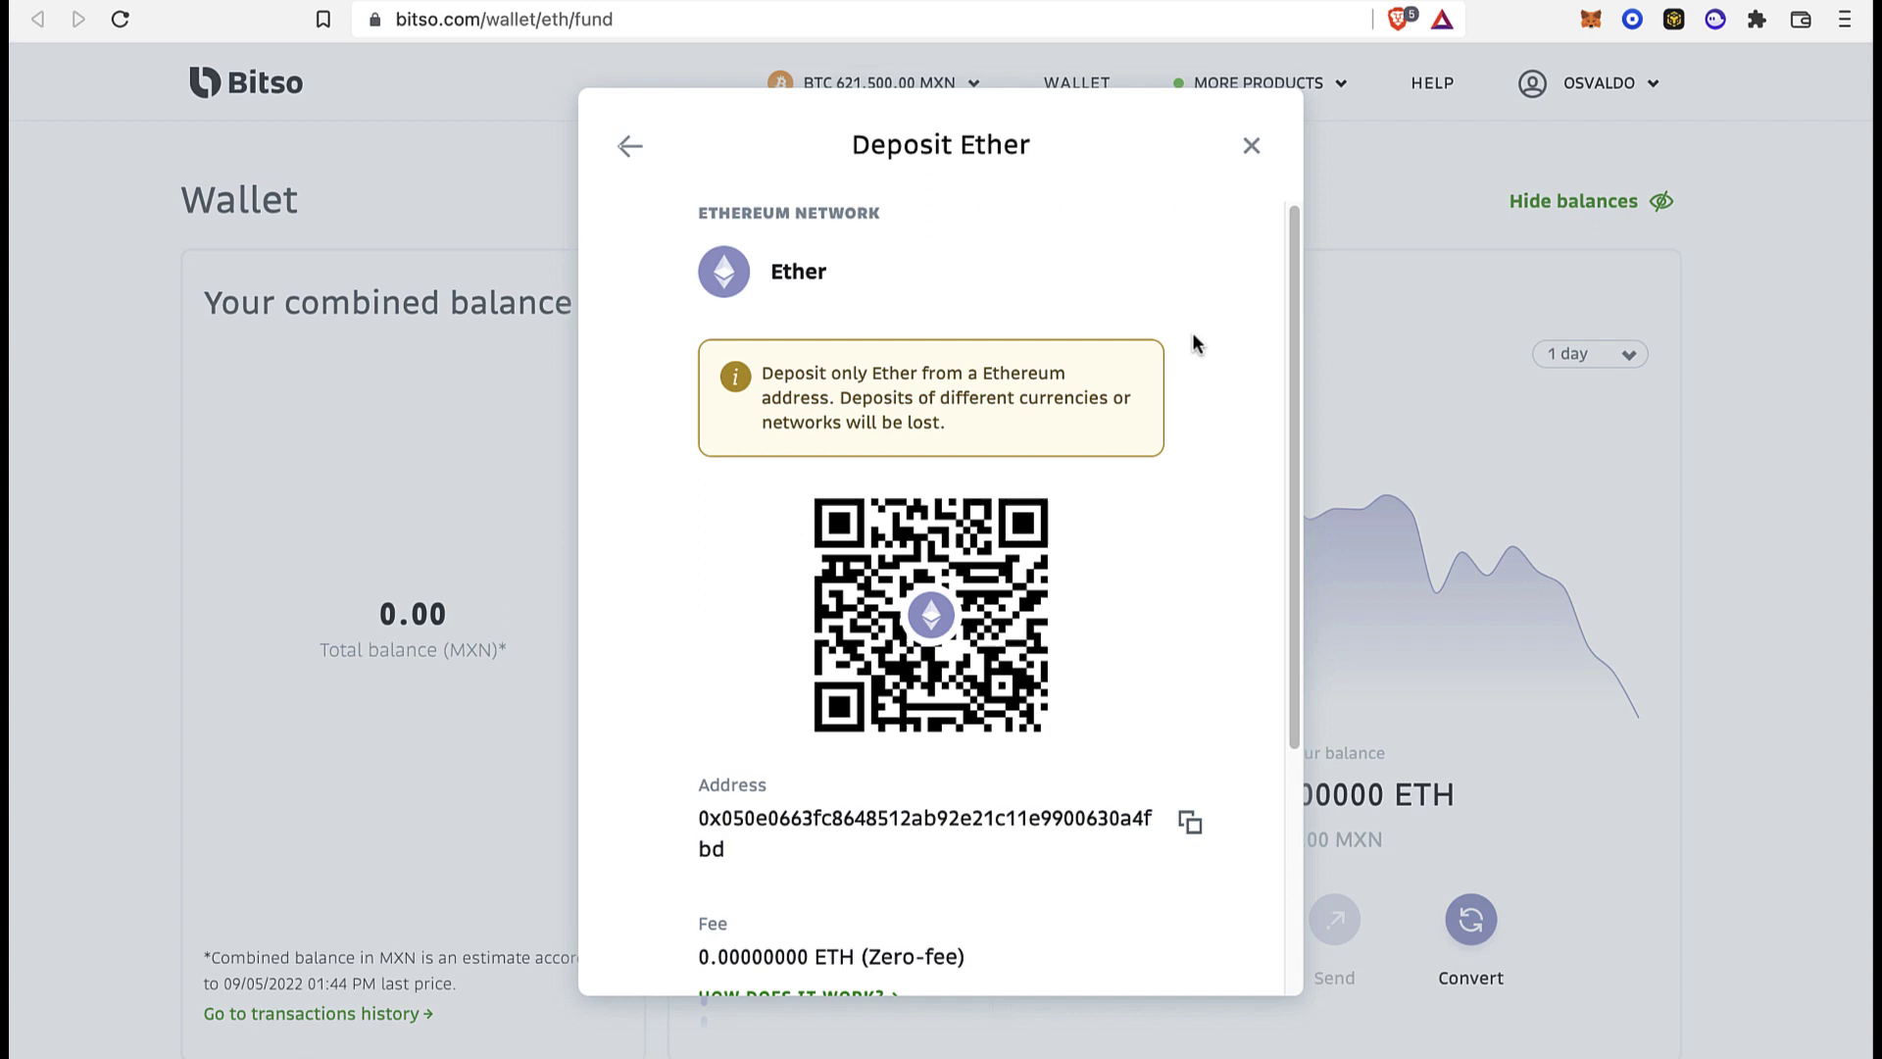
- Close the Ether deposit panel, quote 4 ETH to MXN at 180,710.56 MXN, then cancel
{"action": "left_click", "coordinate": [1253, 147]}
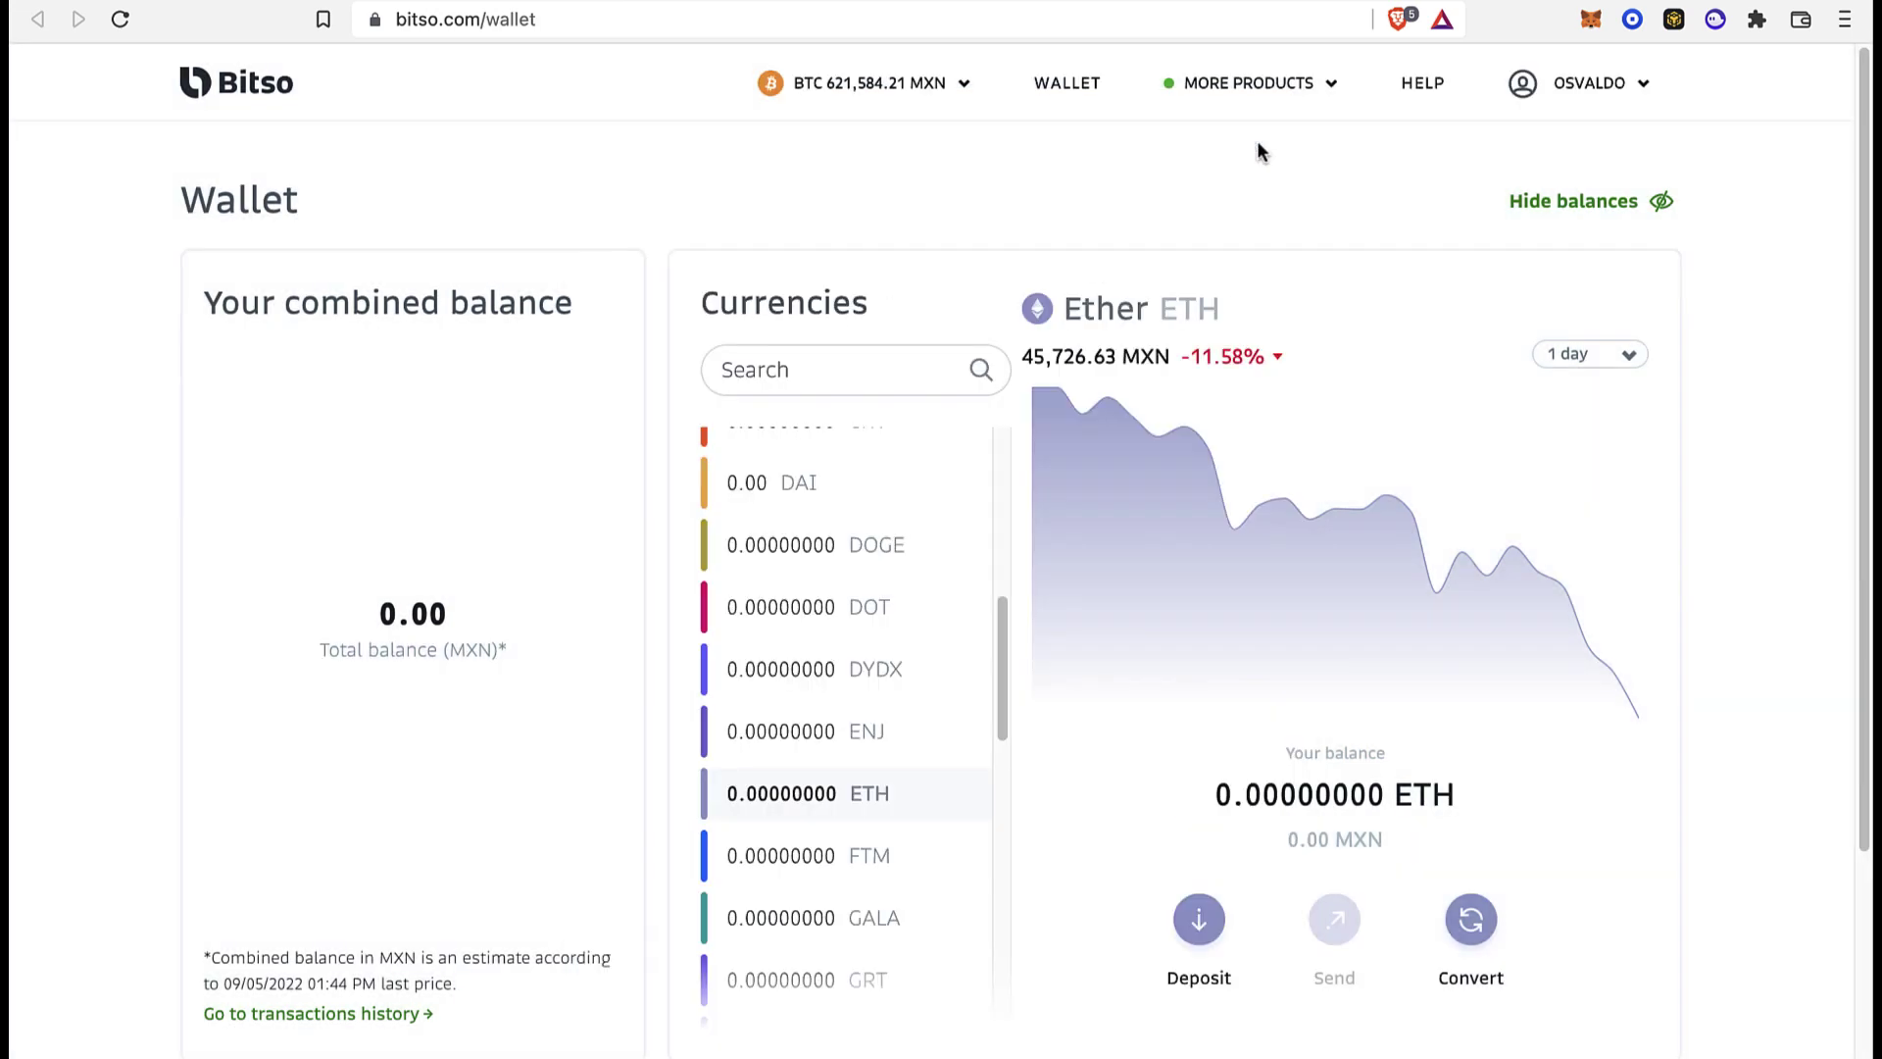
{"action": "left_click", "coordinate": [1470, 926]}
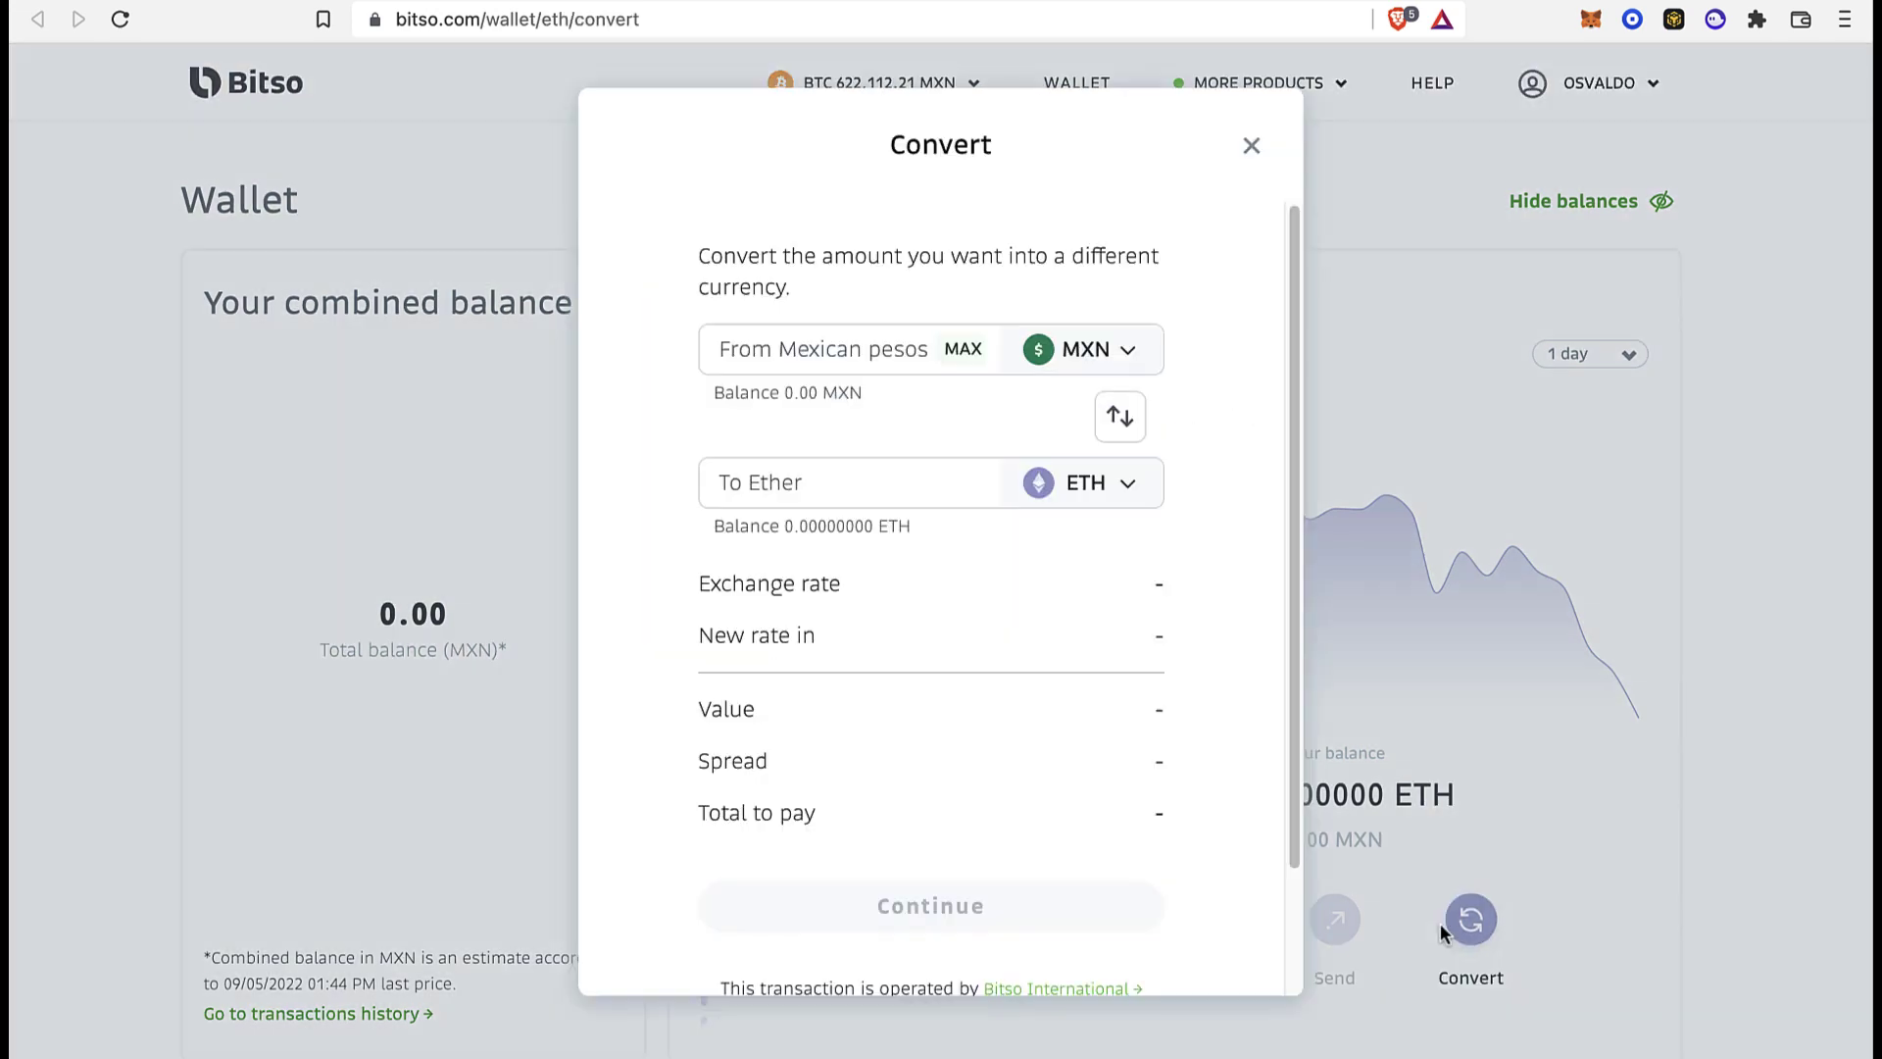
{"action": "left_click", "coordinate": [1119, 417]}
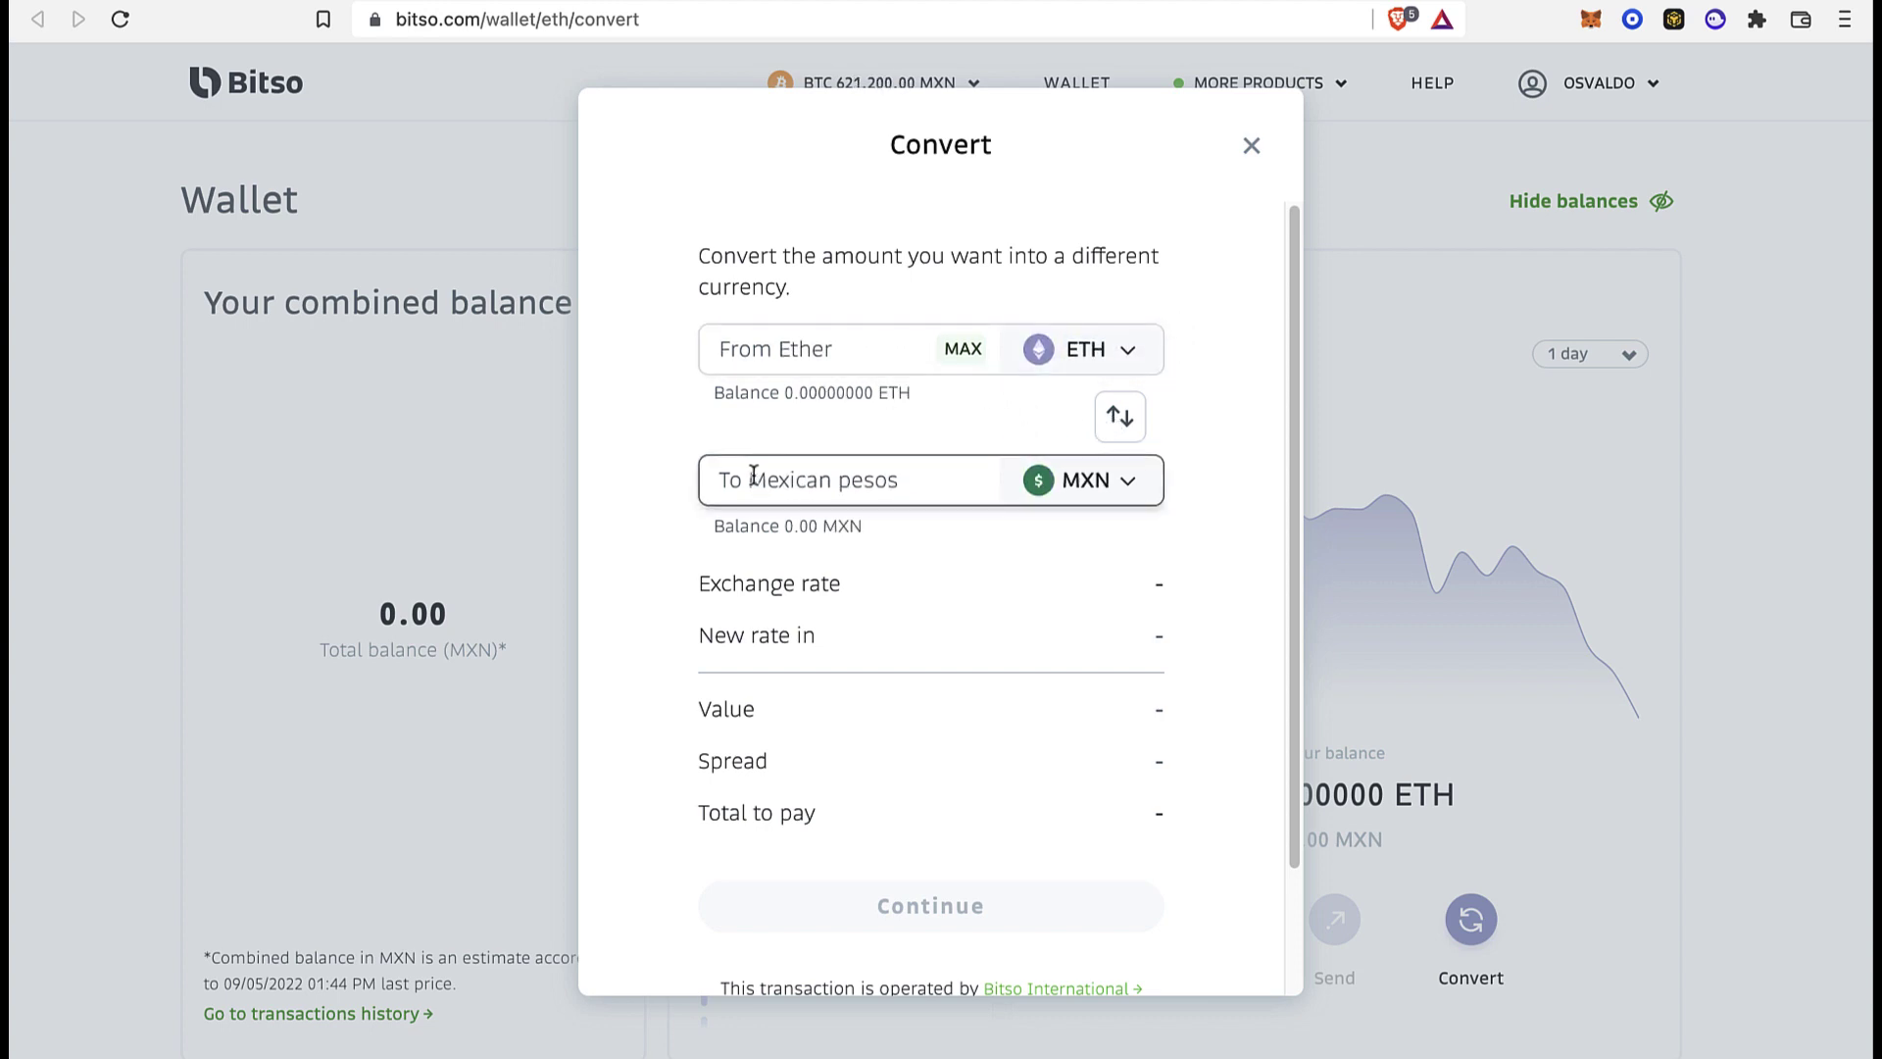
{"action": "left_click", "coordinate": [811, 486]}
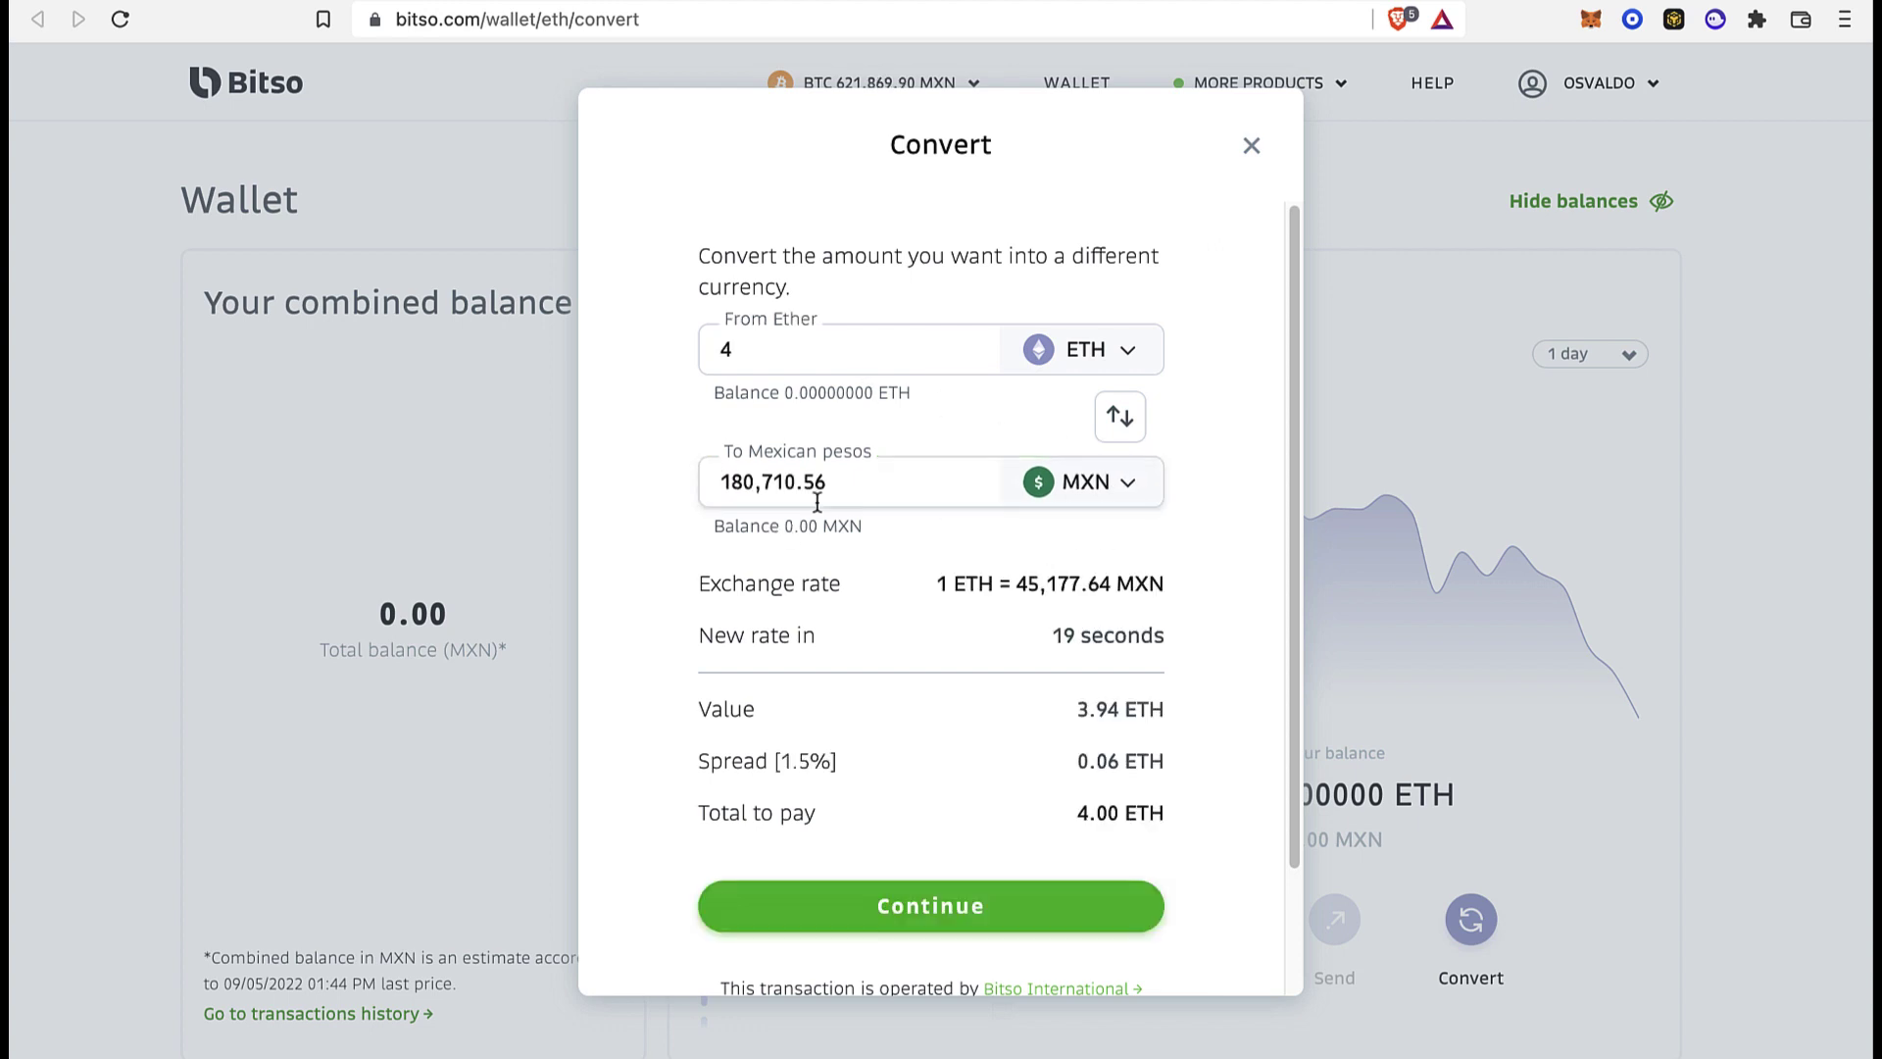
{"action": "left_click_drag", "start_coordinate": [817, 502], "coordinate": [691, 486]}
{"action": "scroll", "coordinate": [1162, 639], "scroll_direction": "down", "scroll_amount": 2}
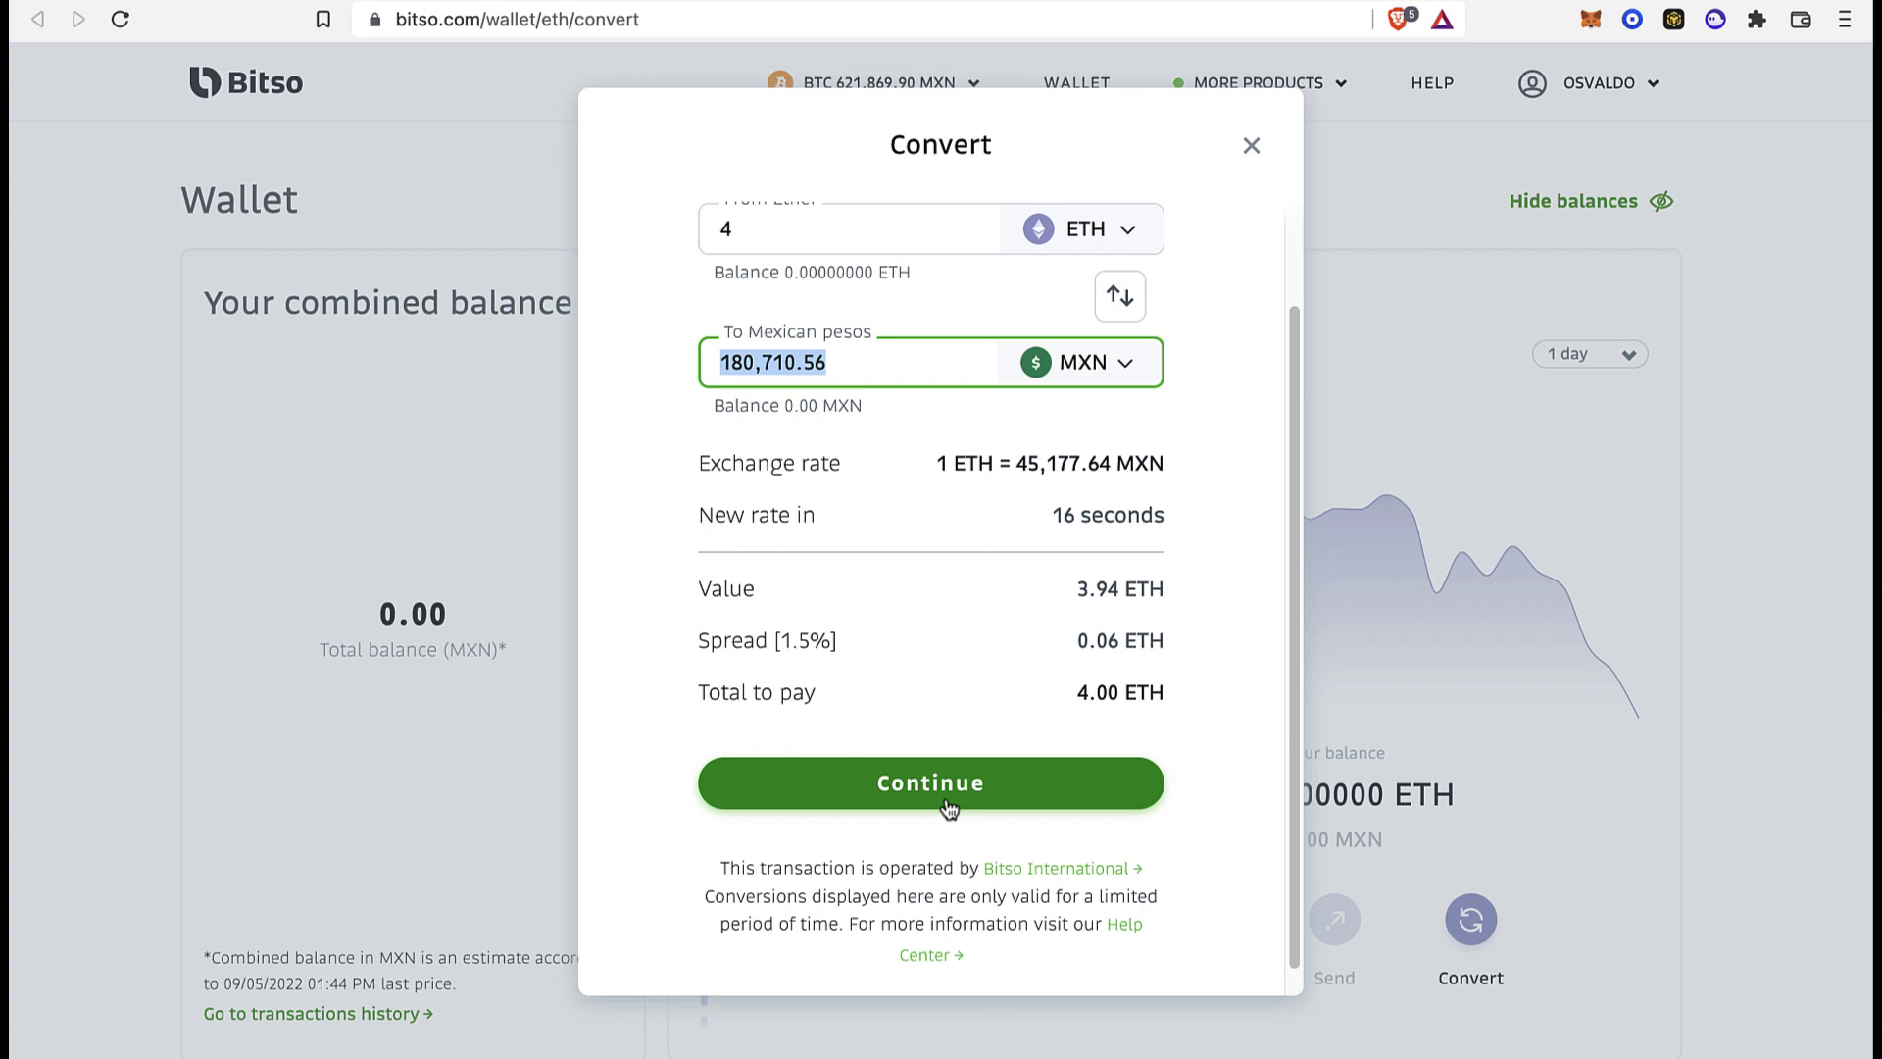
{"action": "left_click", "coordinate": [1250, 147]}
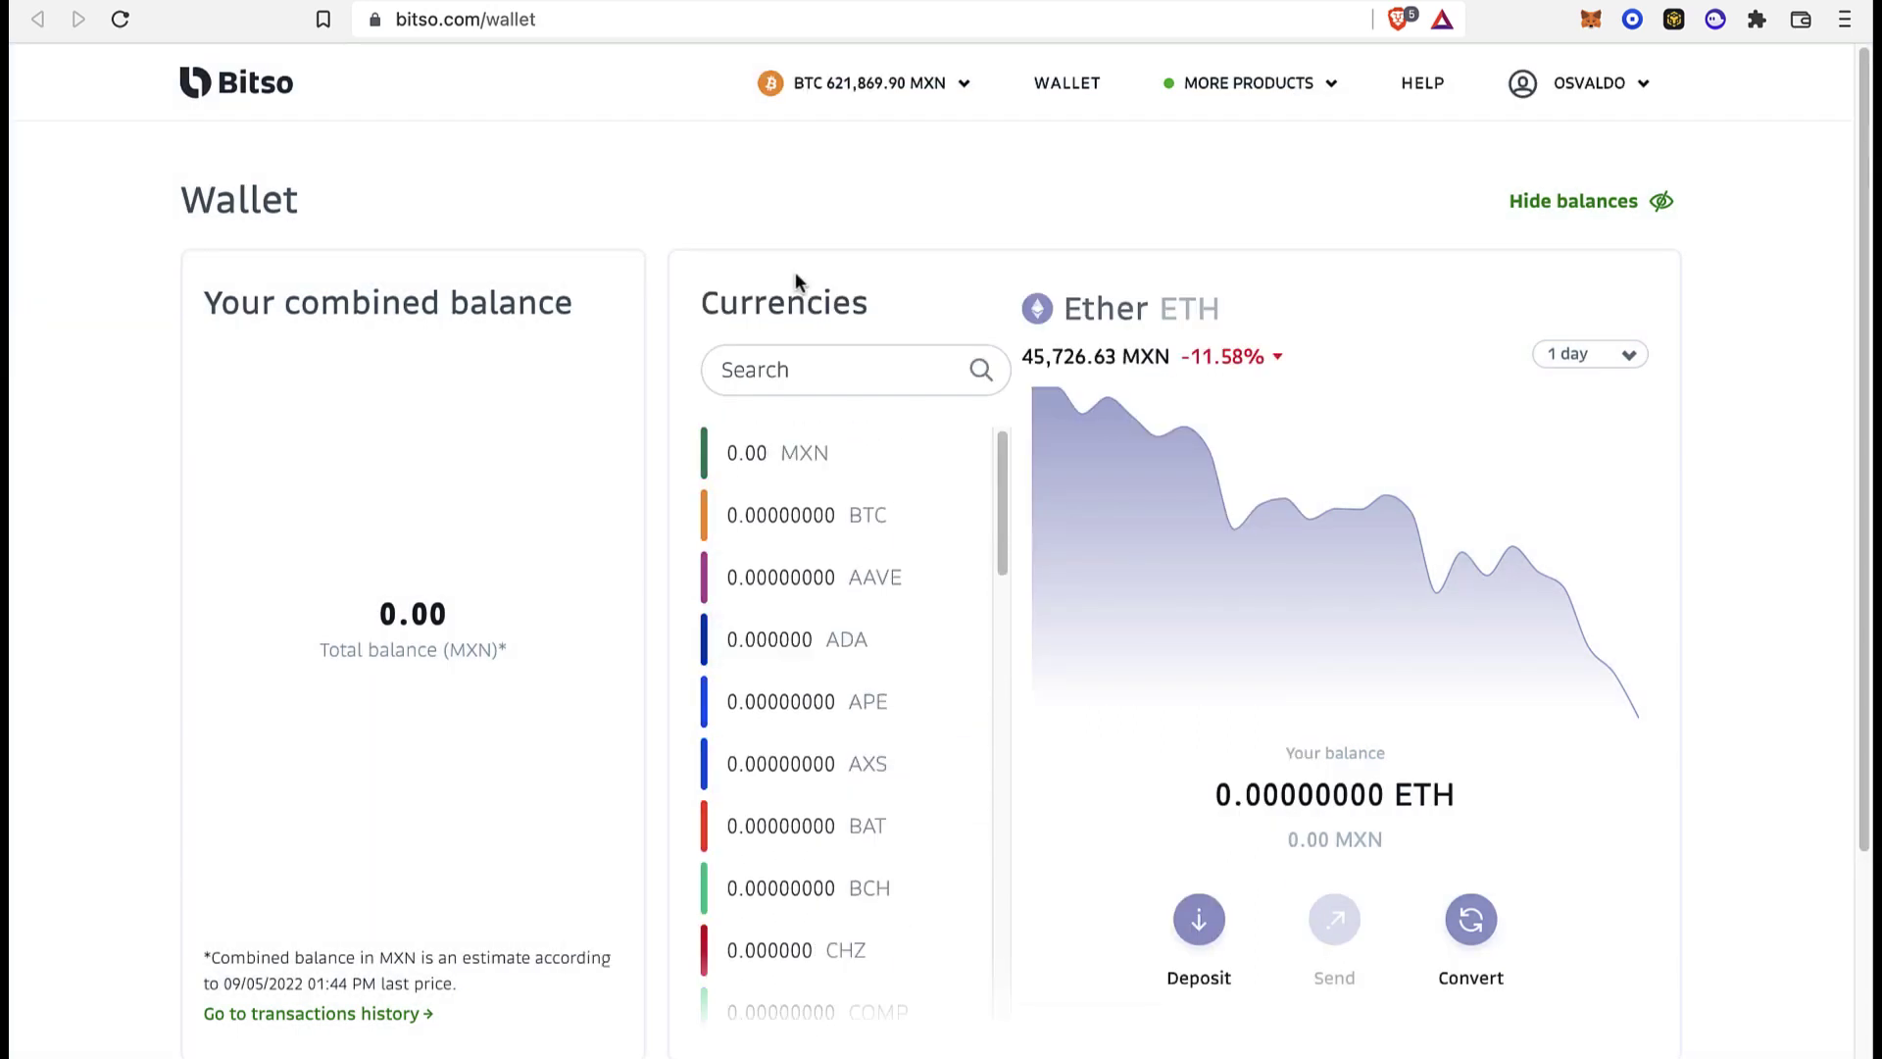
- Open the MXN balance details and scroll through the All Transactions table of withdrawals, conversions and deposits
{"action": "left_click_drag", "start_coordinate": [737, 306], "coordinate": [840, 454]}
{"action": "left_click", "coordinate": [801, 473]}
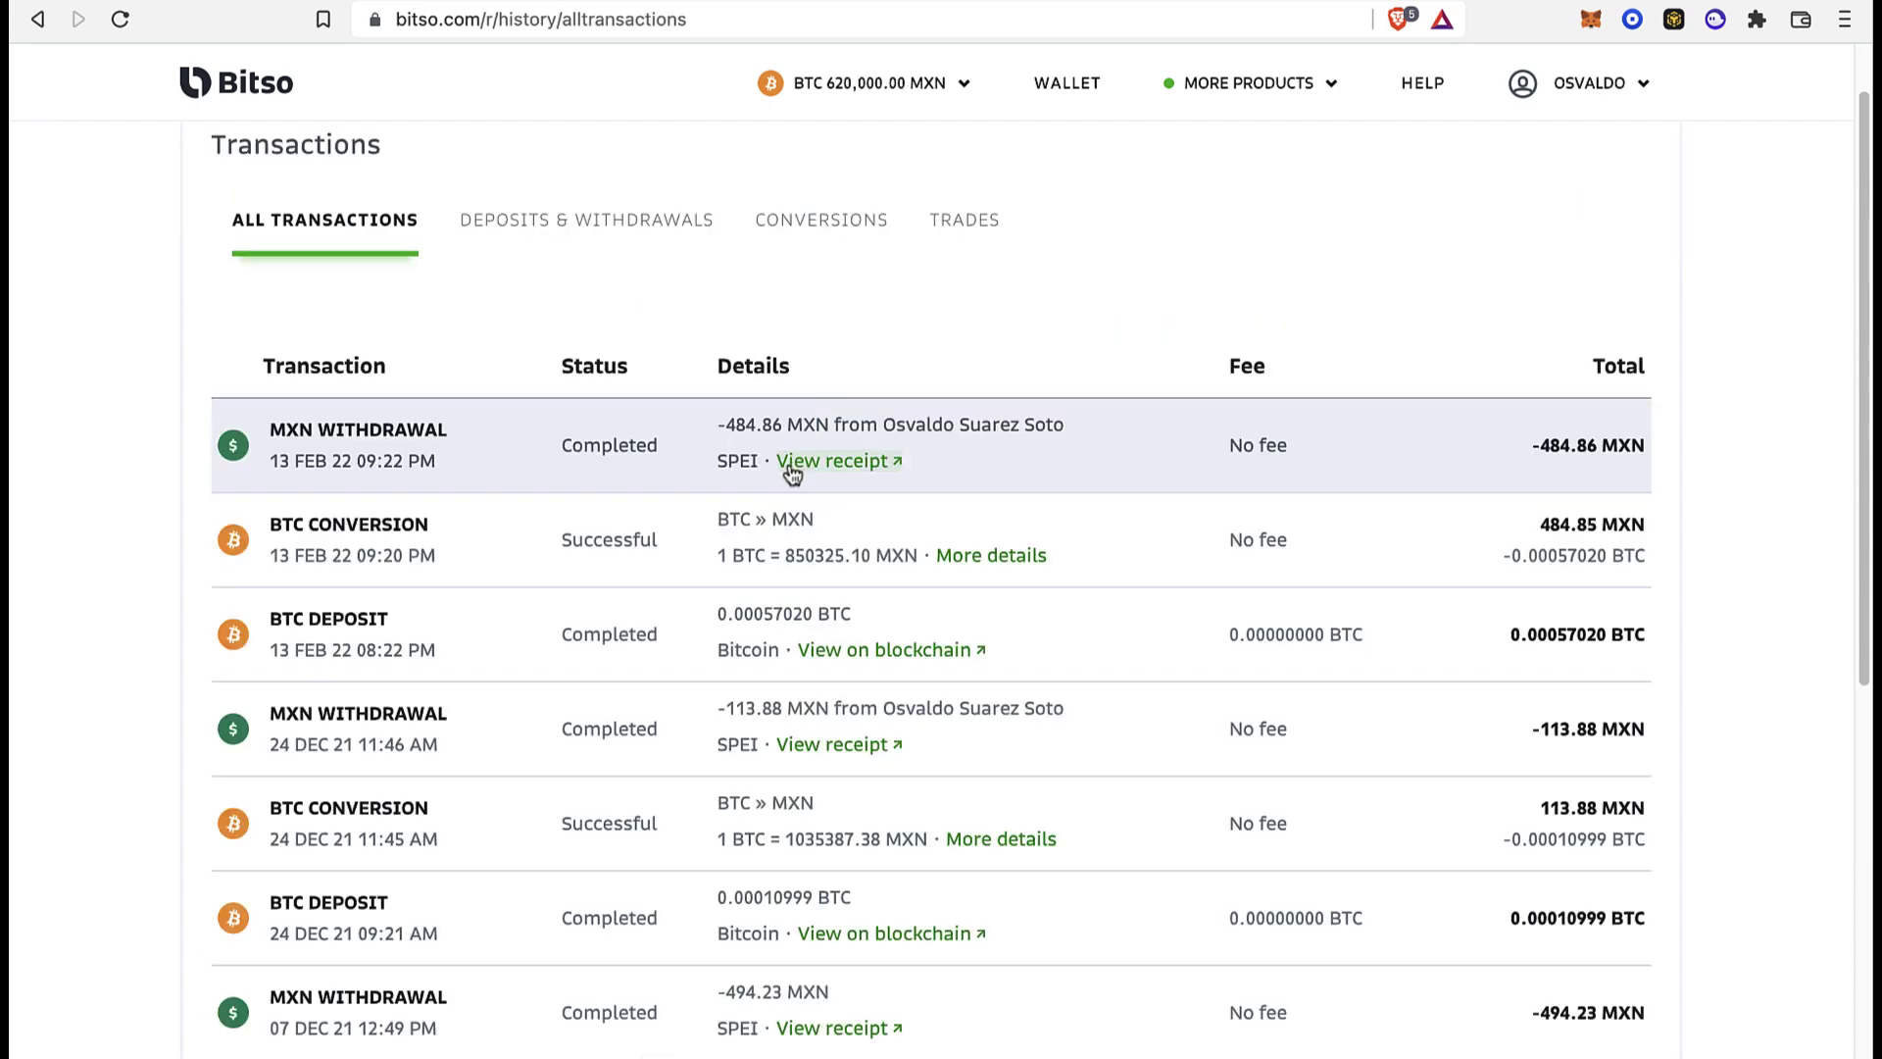
{"action": "scroll", "coordinate": [794, 471], "scroll_direction": "up", "scroll_amount": 5}
{"action": "scroll", "coordinate": [748, 477], "scroll_direction": "up", "scroll_amount": 2}
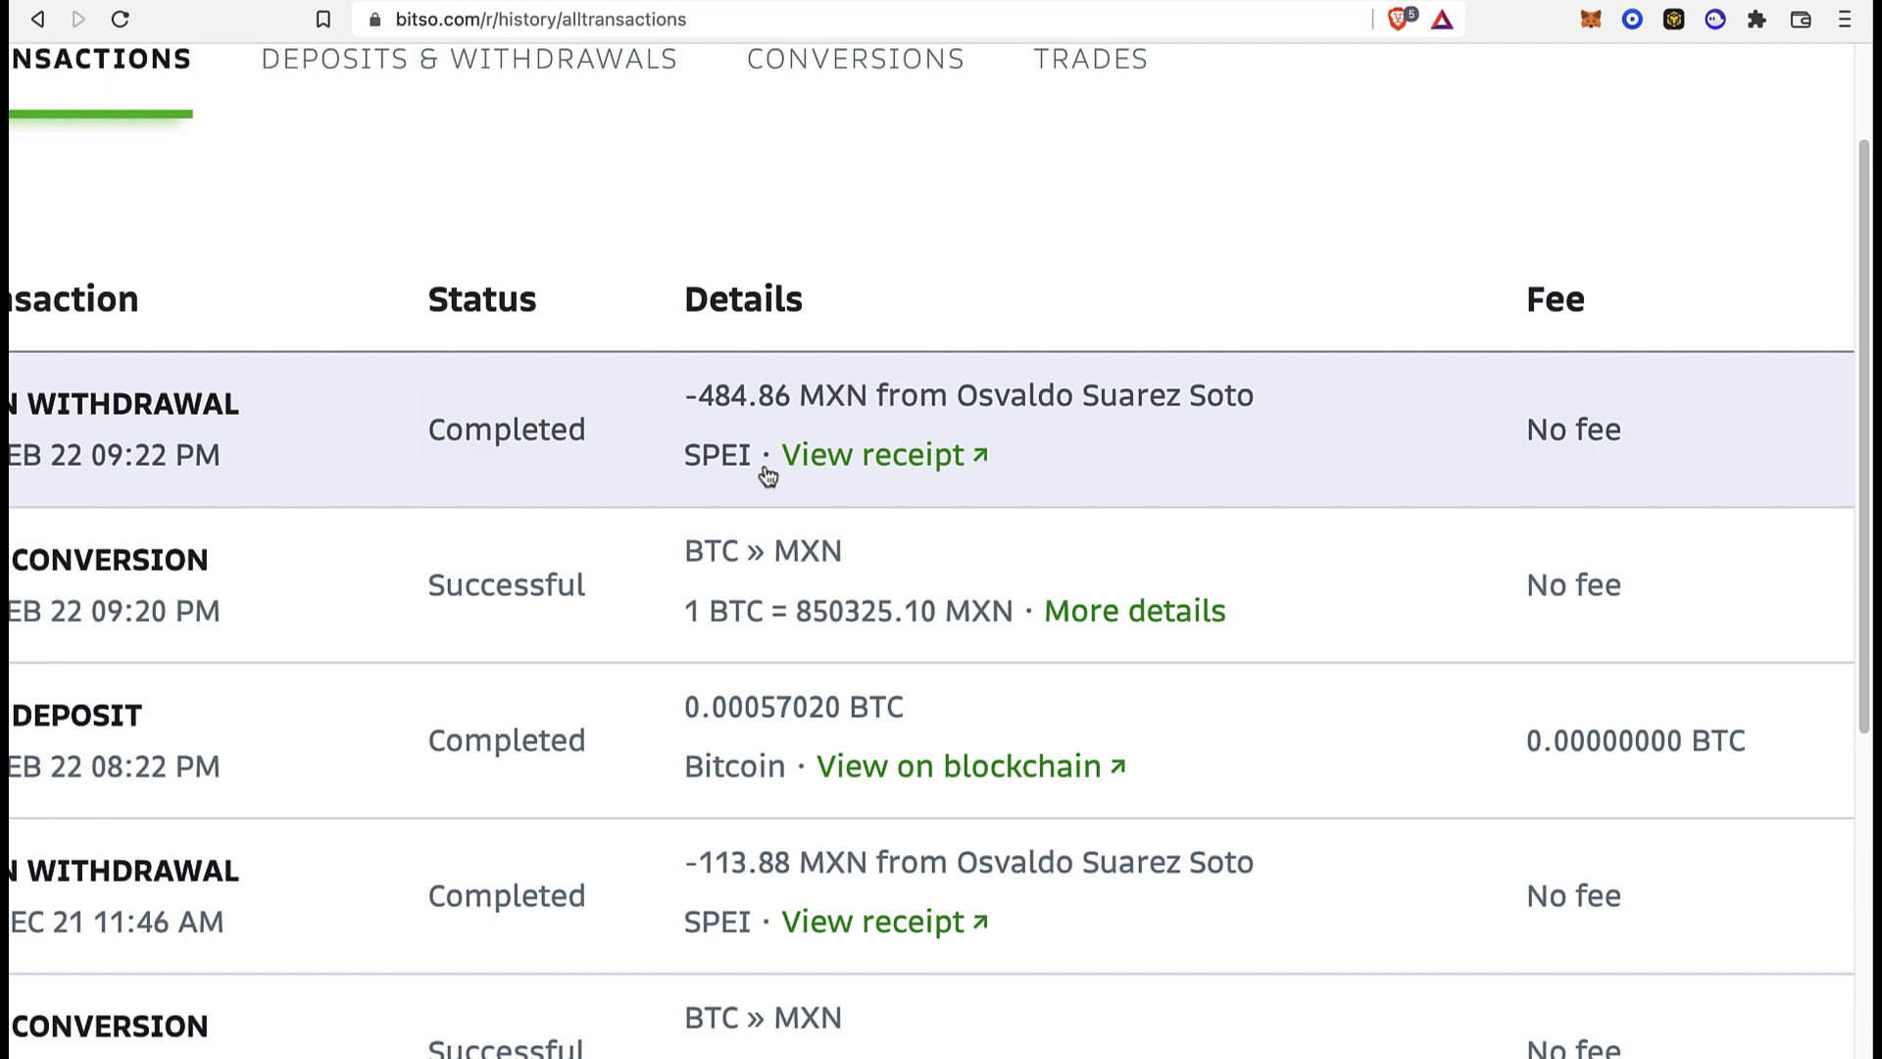
{"action": "scroll", "coordinate": [767, 478], "scroll_direction": "down", "scroll_amount": 2}
{"action": "scroll", "coordinate": [579, 634], "scroll_direction": "left", "scroll_amount": 2}
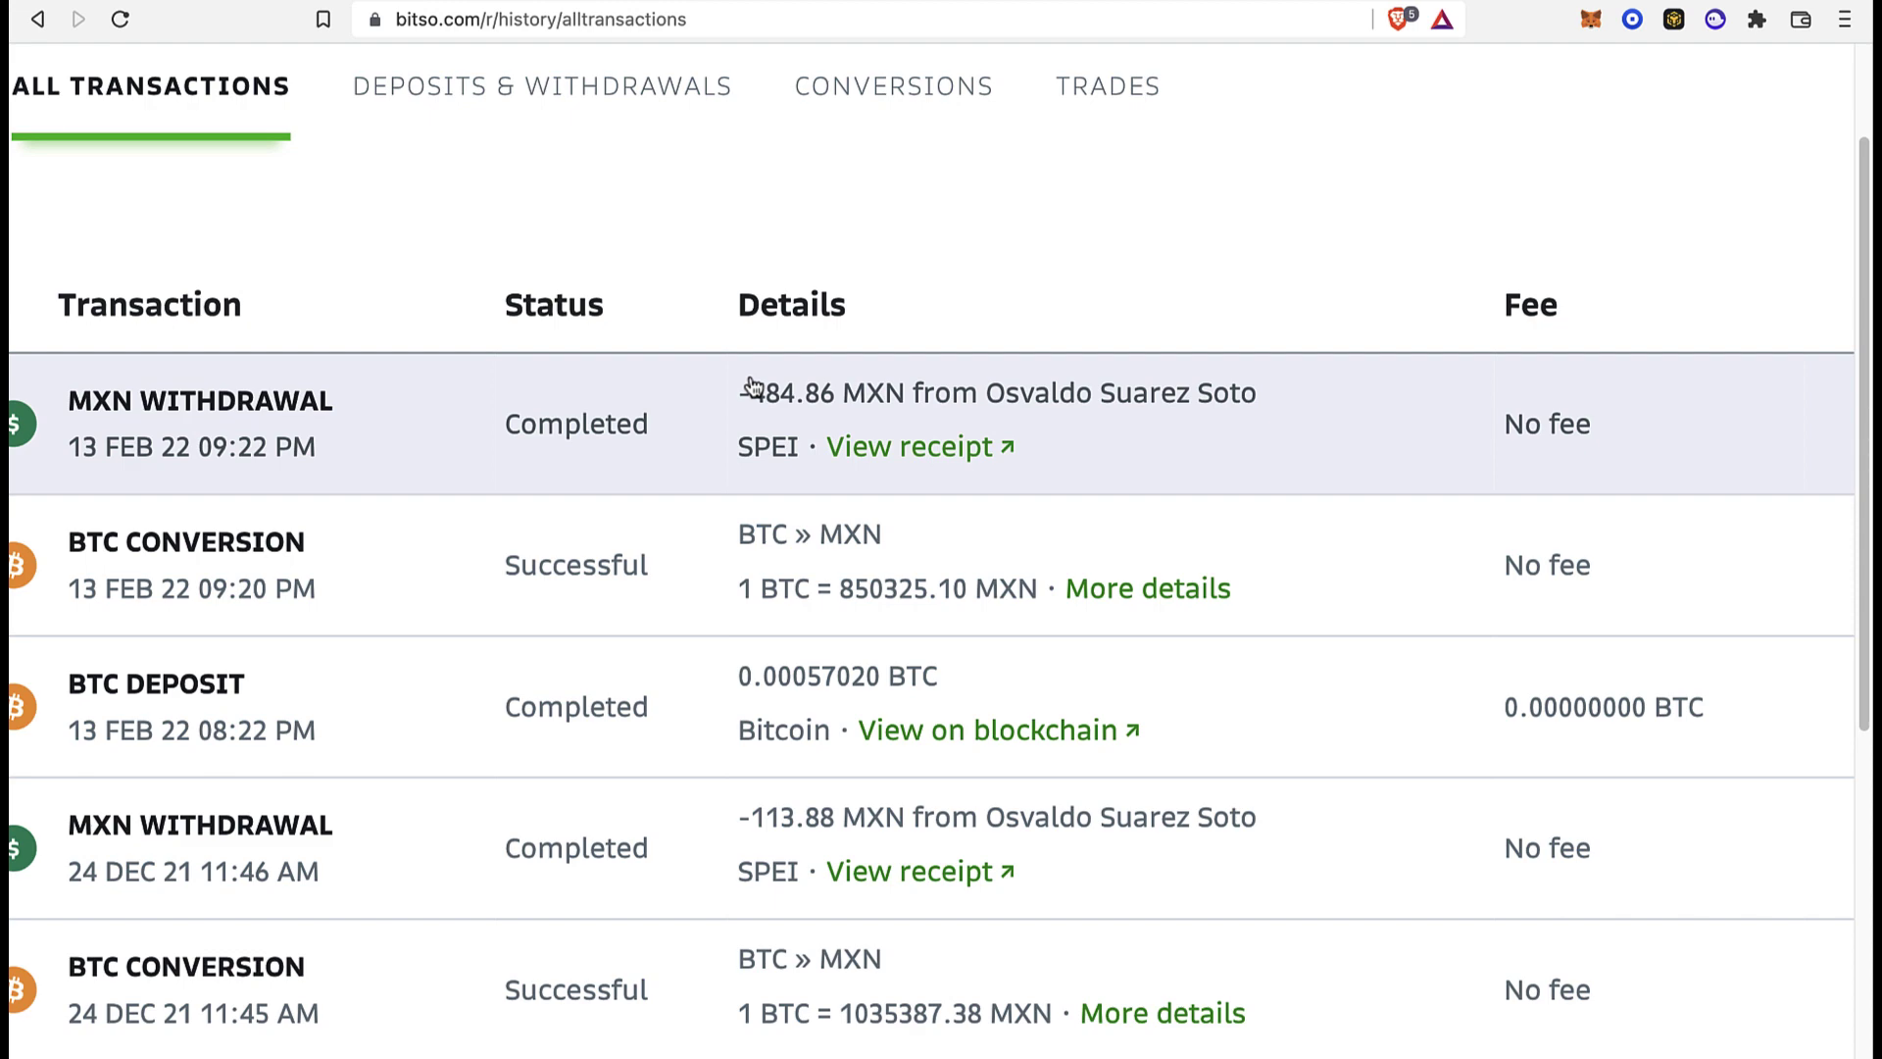
{"action": "scroll", "coordinate": [1395, 373], "scroll_direction": "right", "scroll_amount": 5}
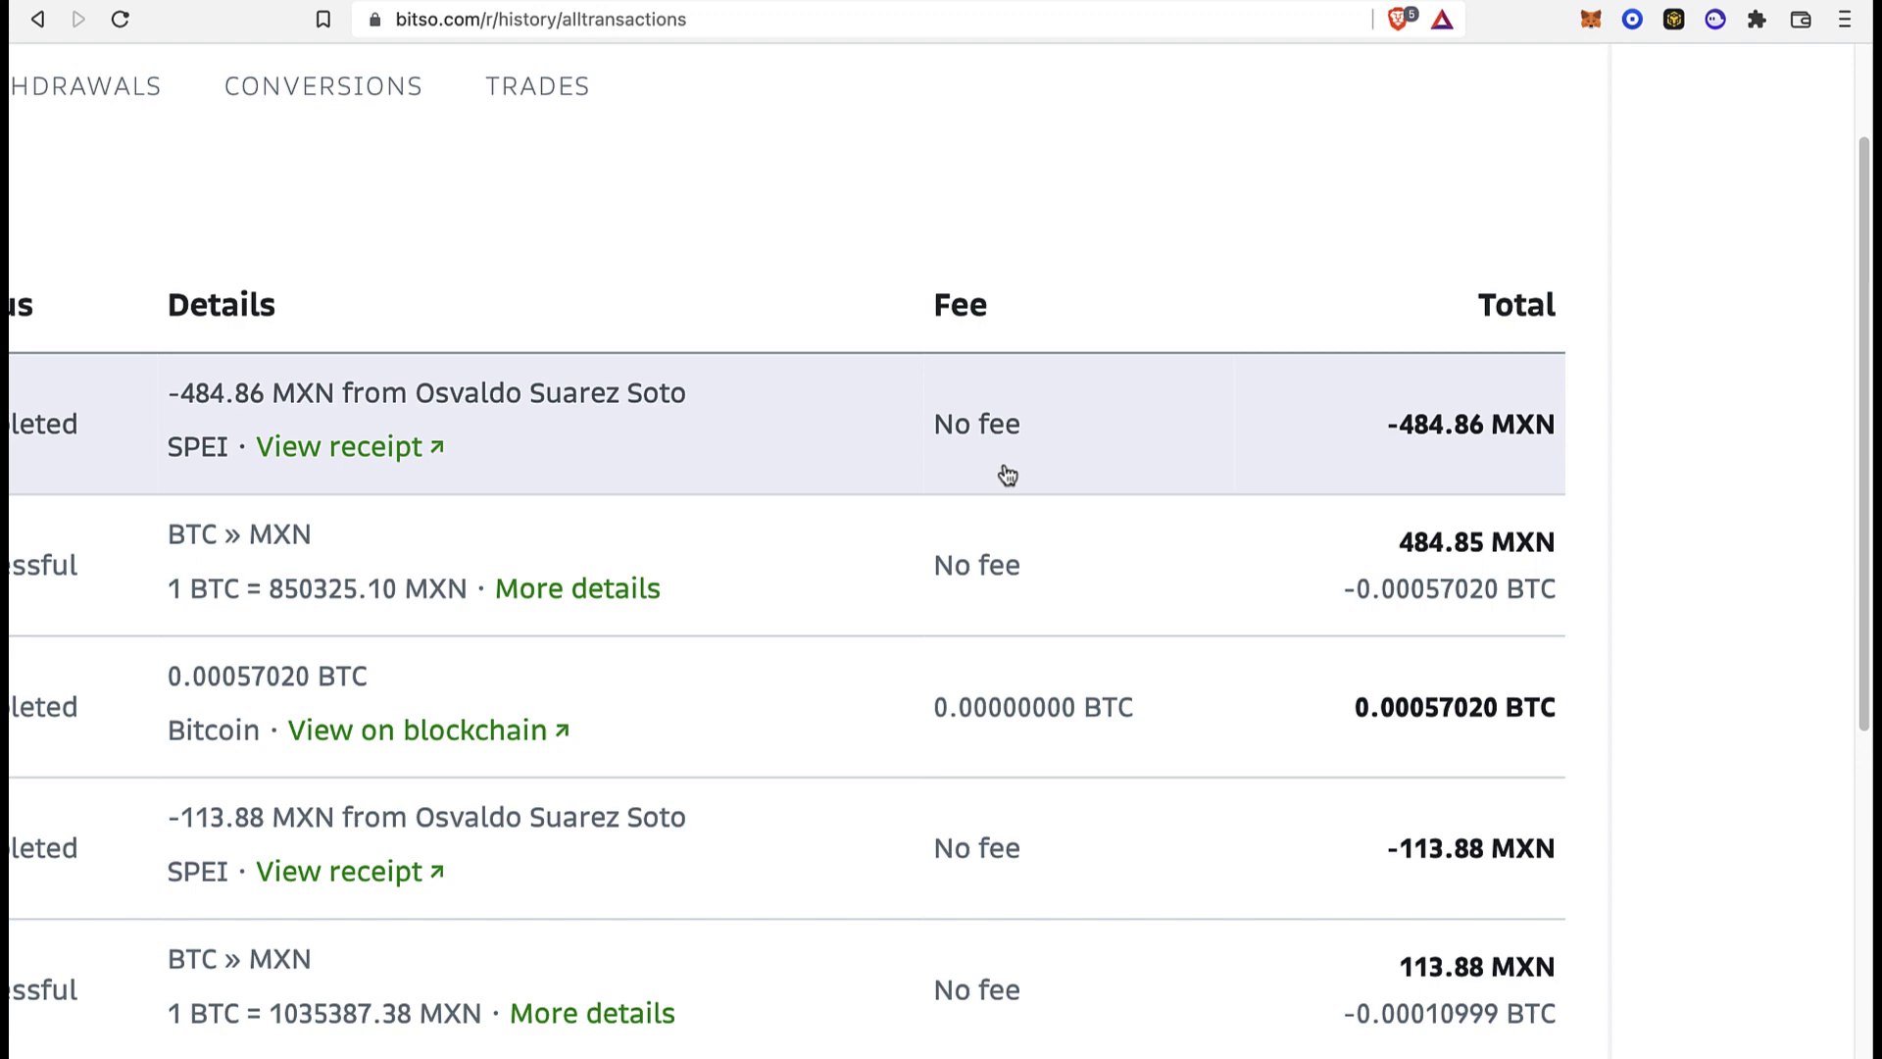
{"action": "scroll", "coordinate": [1010, 549], "scroll_direction": "left", "scroll_amount": 3}
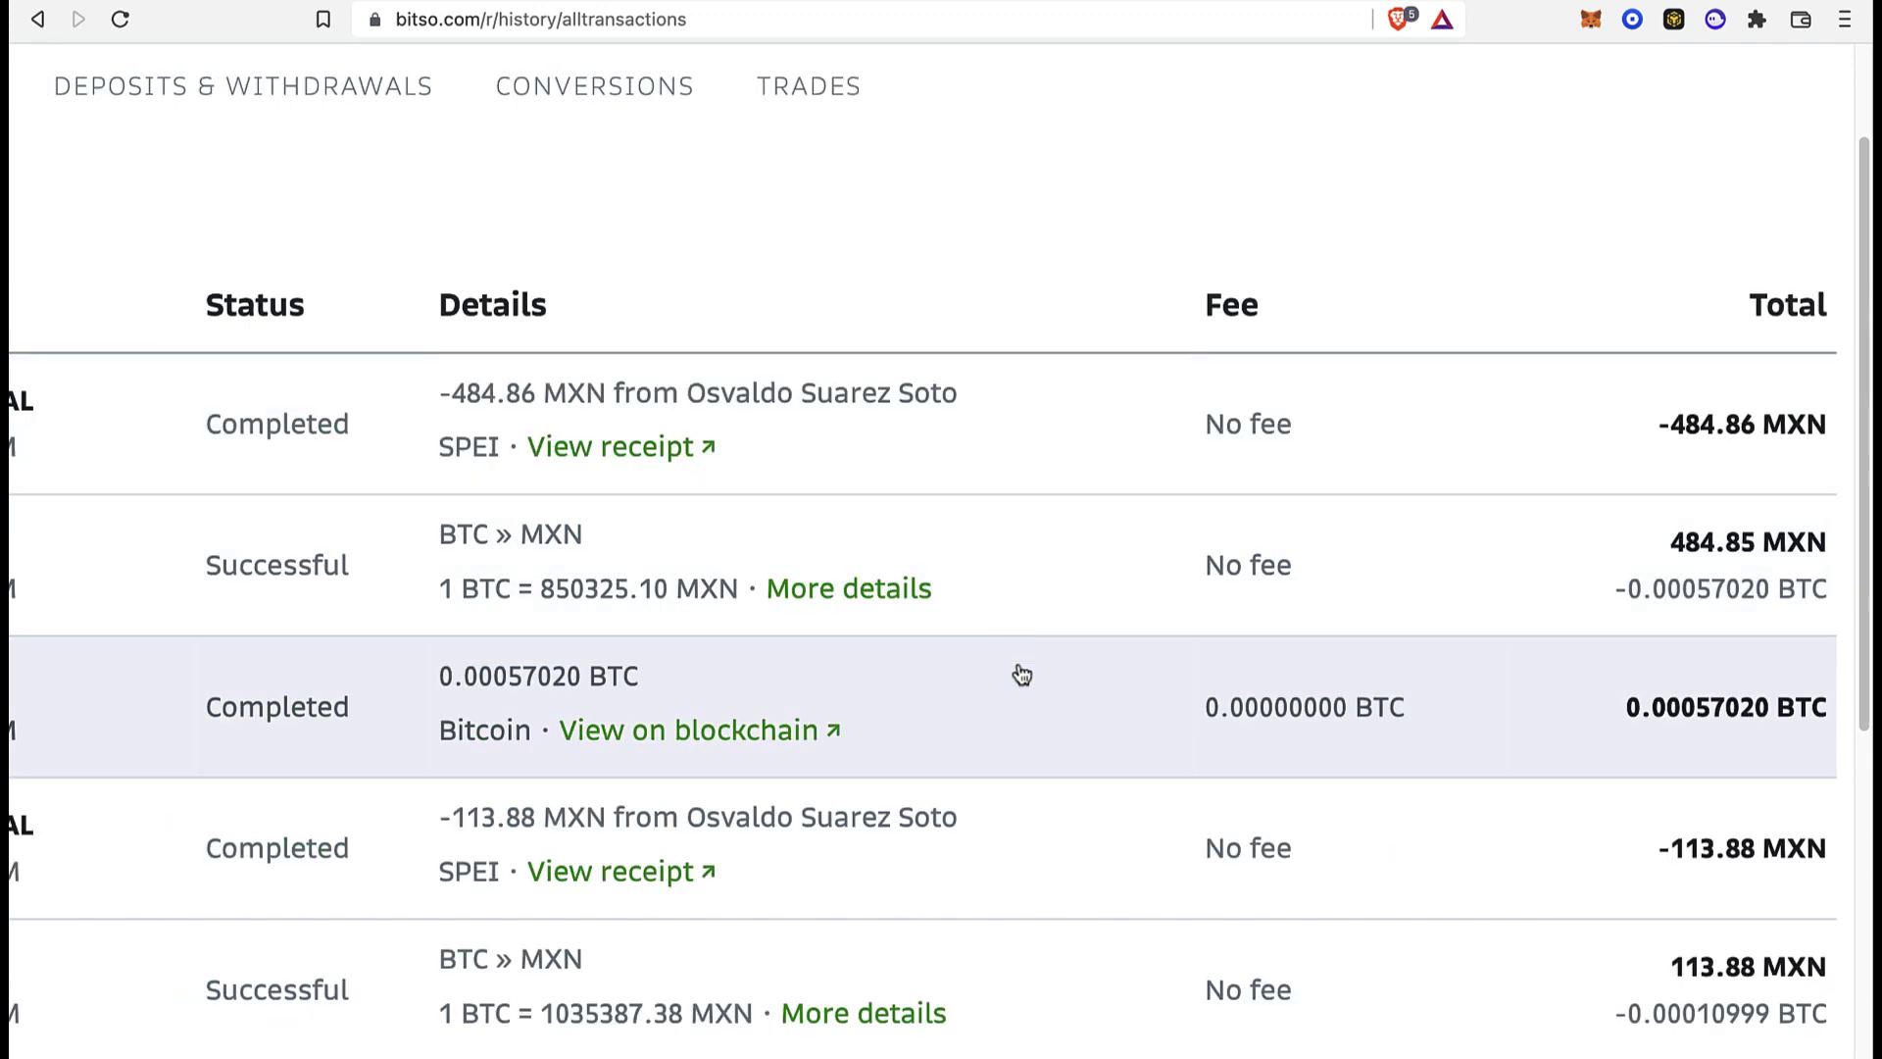
{"action": "scroll", "coordinate": [1024, 743], "scroll_direction": "down", "scroll_amount": 5}
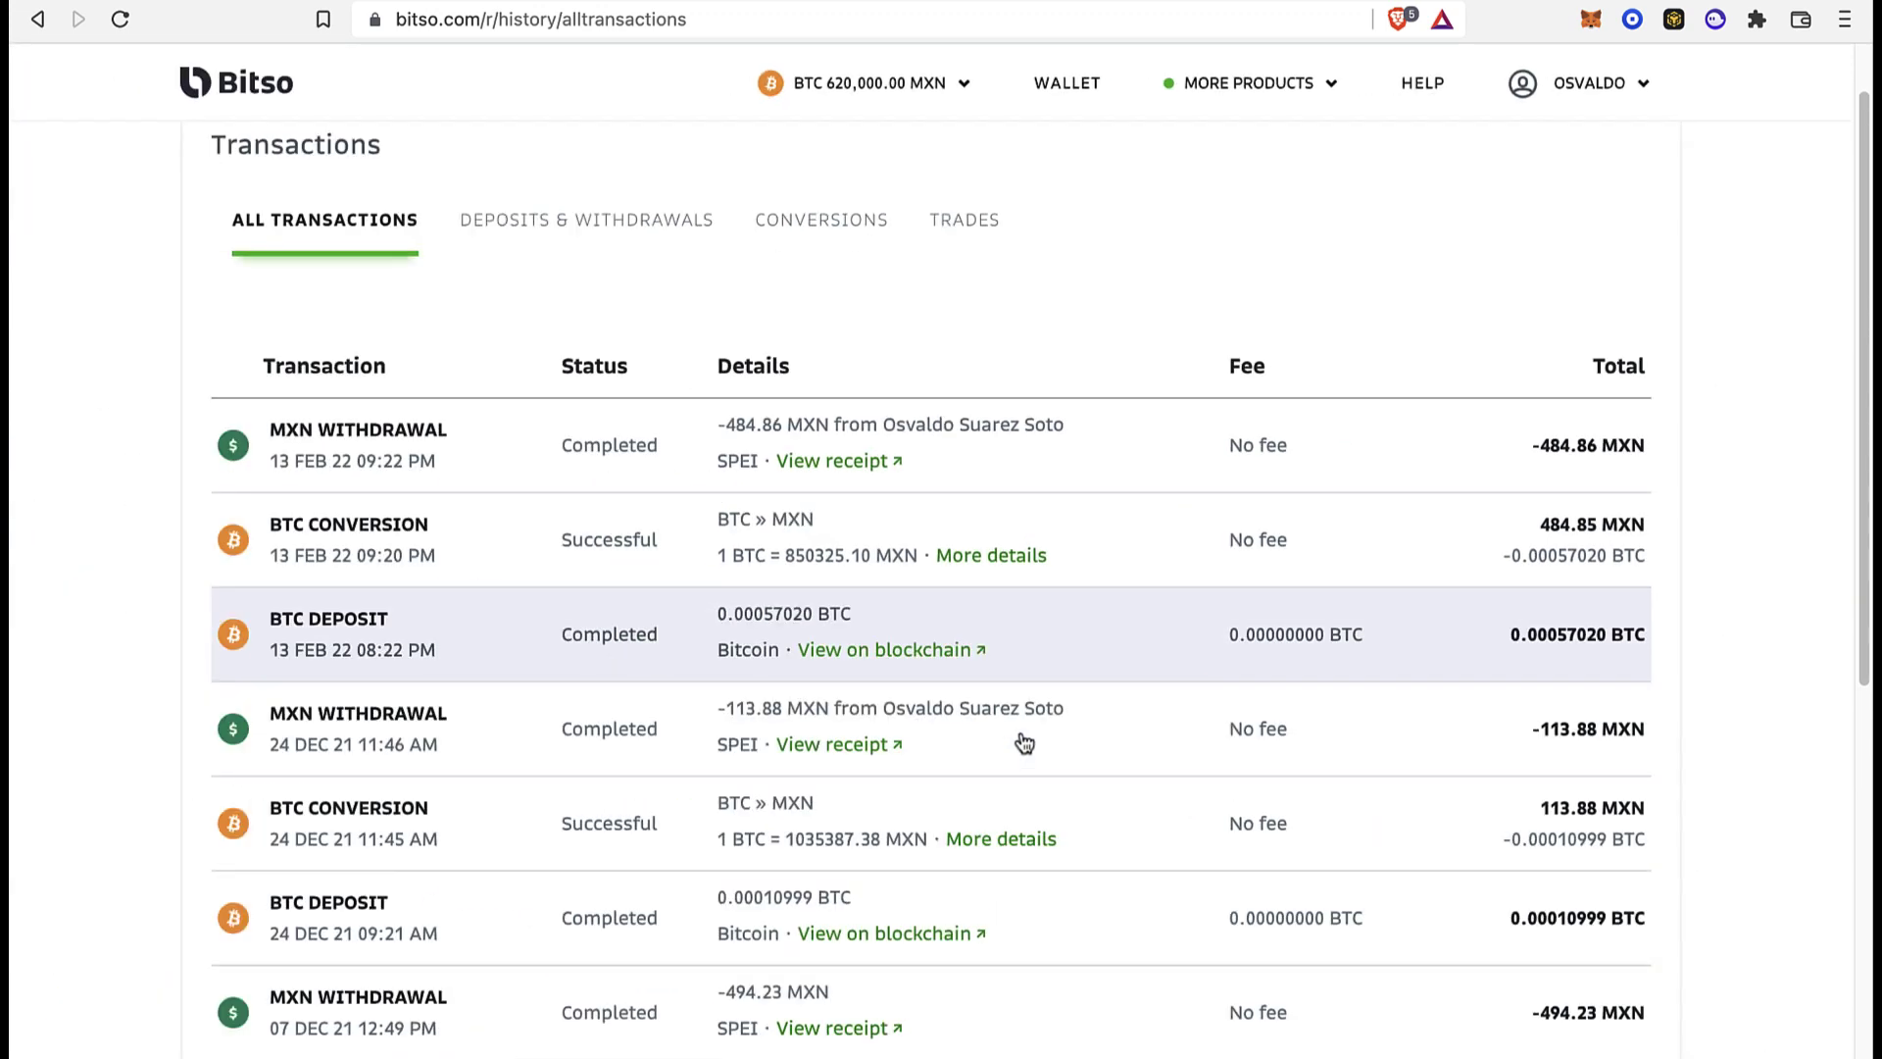